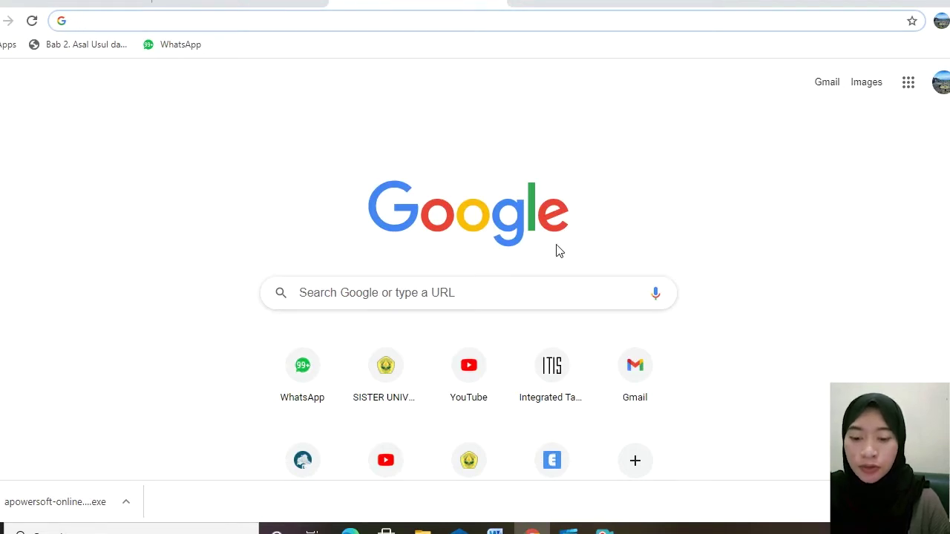
- Open Google Drive and create a new blank Google Forms form
{"action": "left_click", "coordinate": [910, 85]}
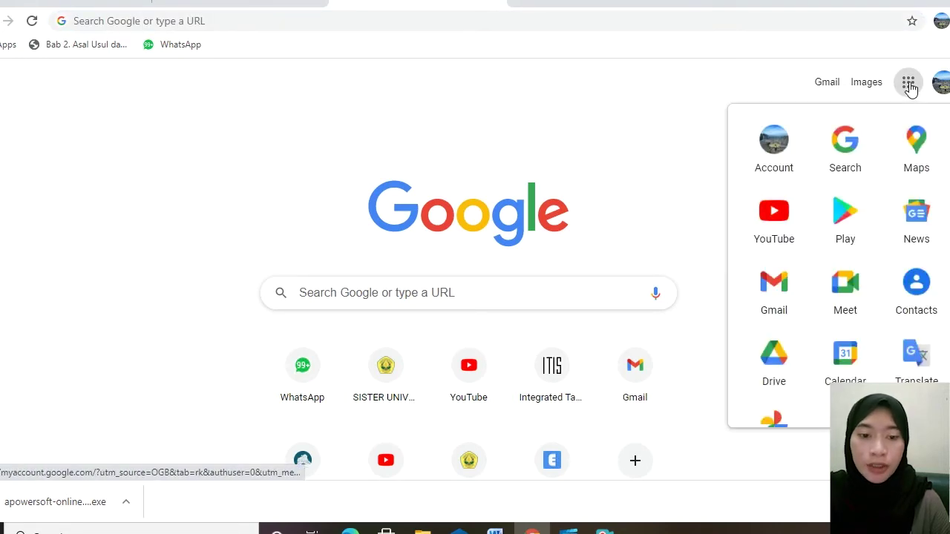
{"action": "left_click", "coordinate": [775, 355]}
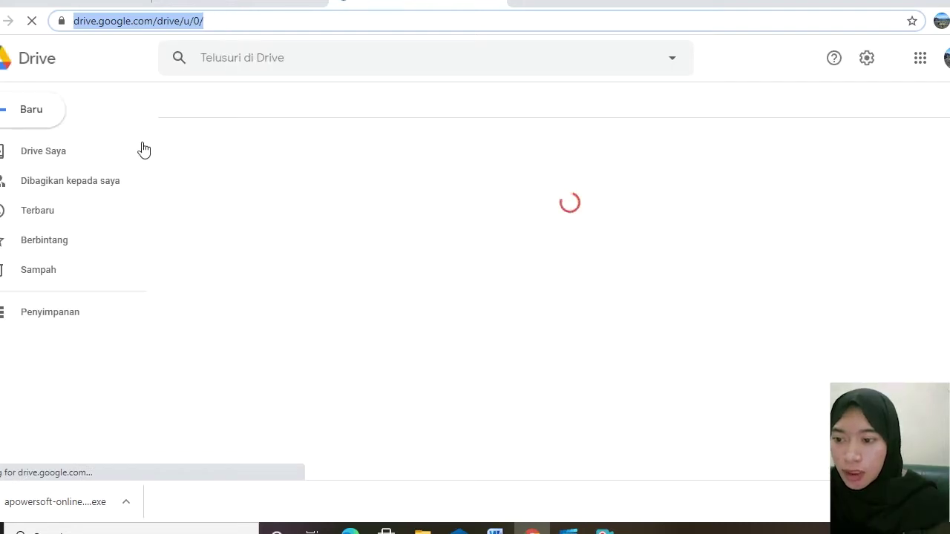
{"action": "left_click", "coordinate": [52, 112]}
{"action": "left_click", "coordinate": [52, 113]}
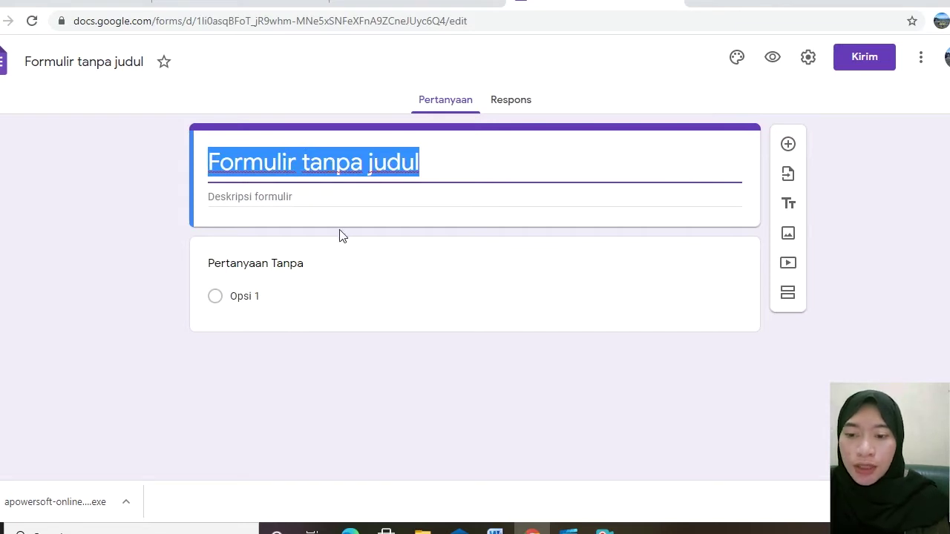
- Add a second multiple-choice question to the form and insert a new section after it
{"action": "left_click", "coordinate": [285, 267]}
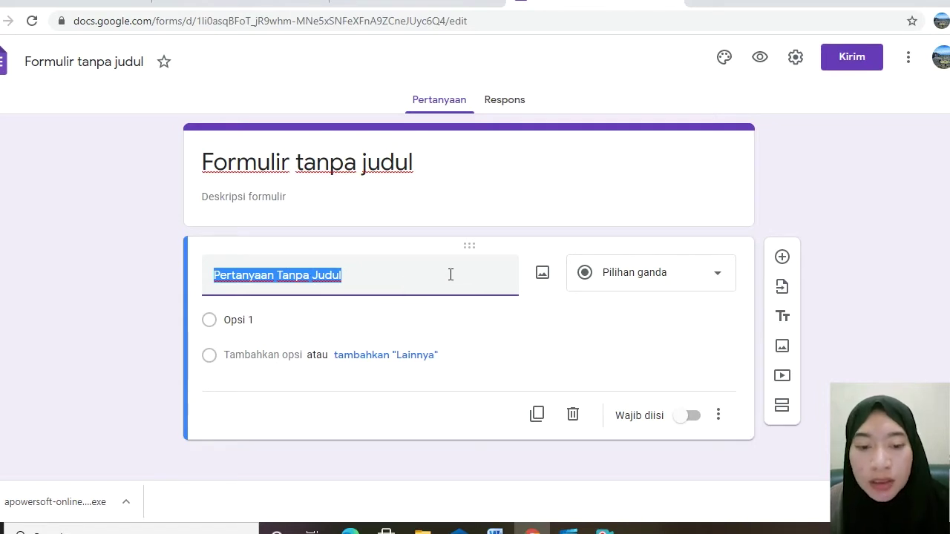
{"action": "left_click", "coordinate": [783, 258]}
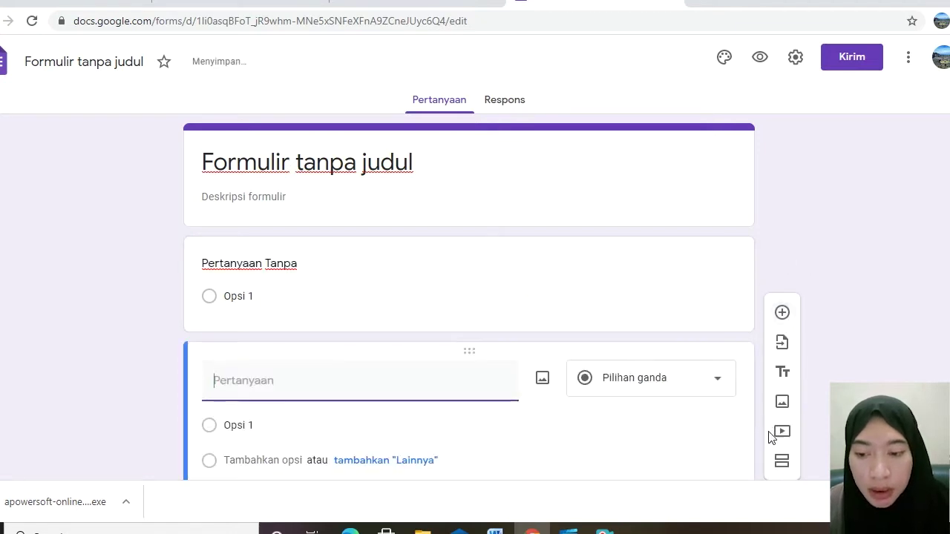
{"action": "left_click", "coordinate": [783, 344]}
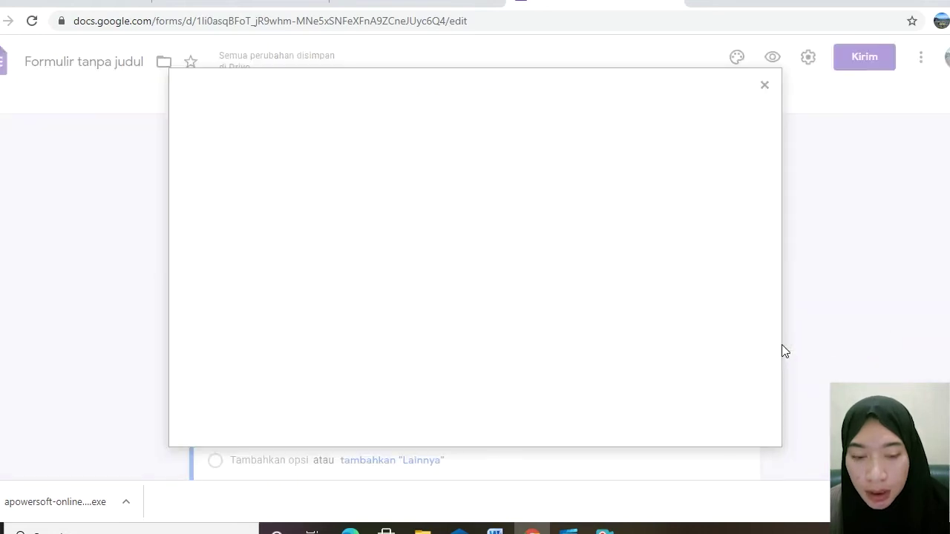
{"action": "left_click", "coordinate": [766, 91]}
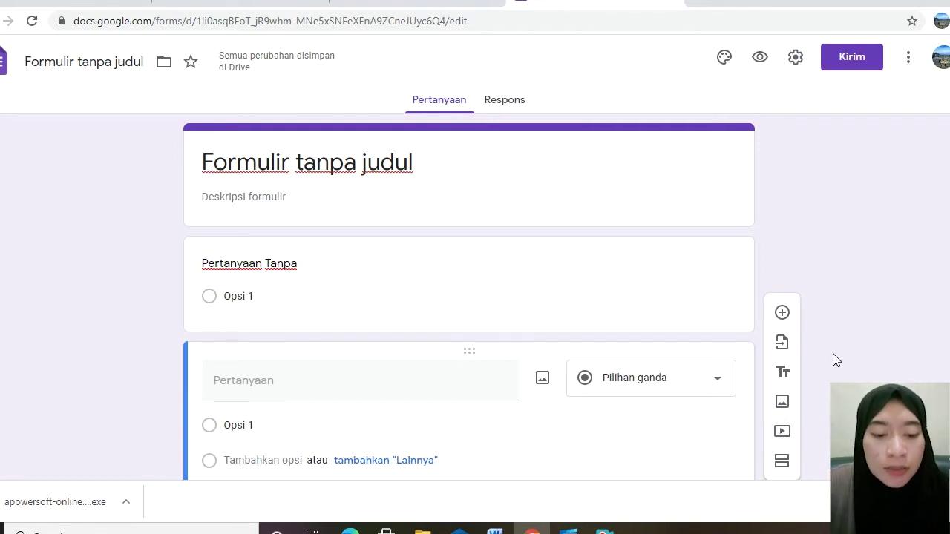
{"action": "left_click", "coordinate": [783, 463]}
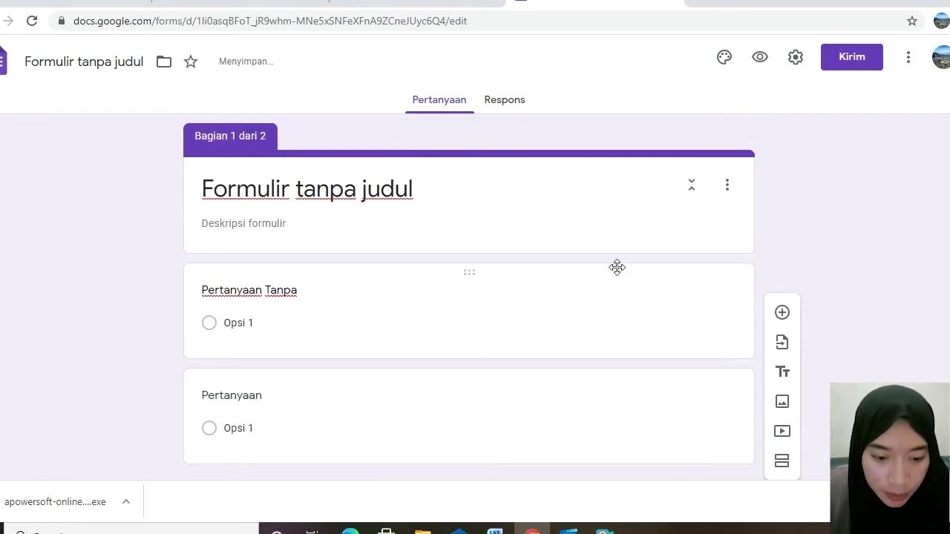
{"action": "left_click", "coordinate": [417, 196]}
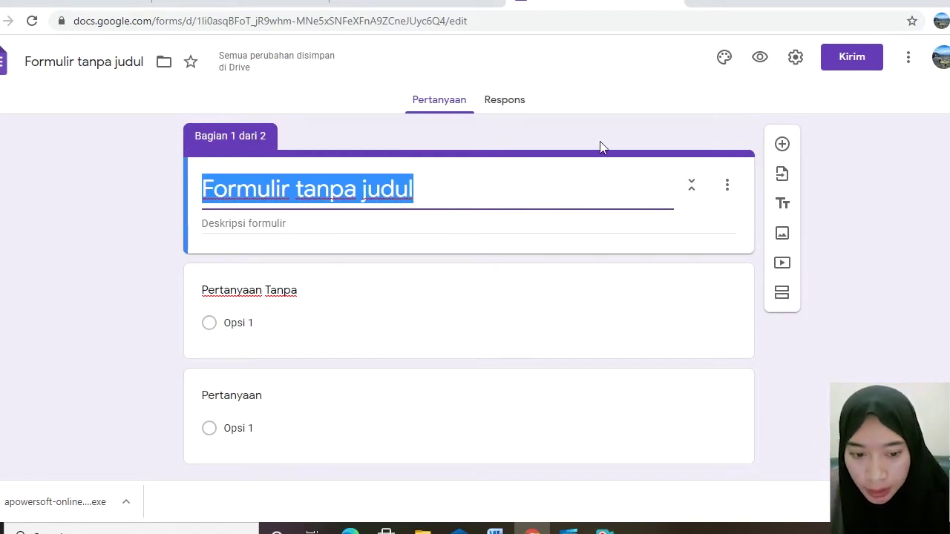
{"action": "left_click", "coordinate": [642, 134]}
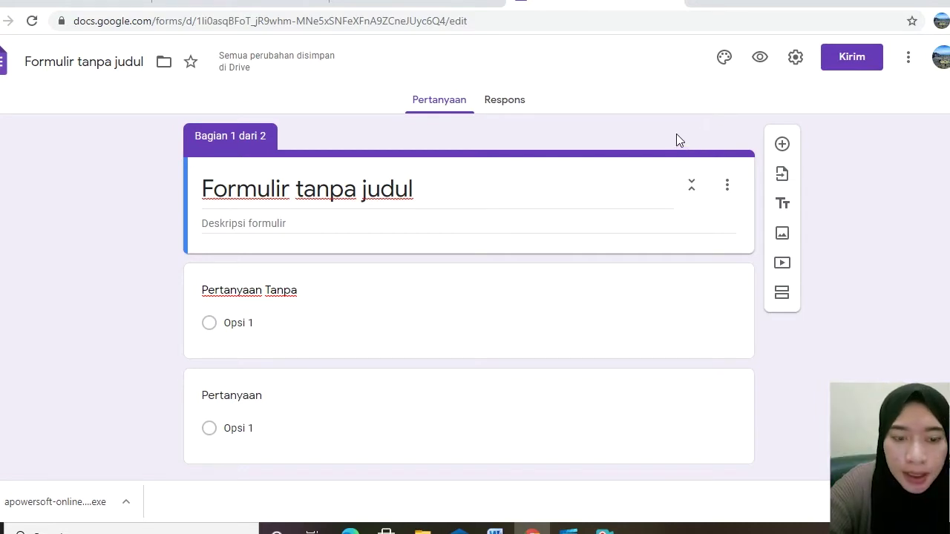
- Make the form a quiz and enable the progress status and shuffled question order in its presentation settings
{"action": "left_click", "coordinate": [795, 59]}
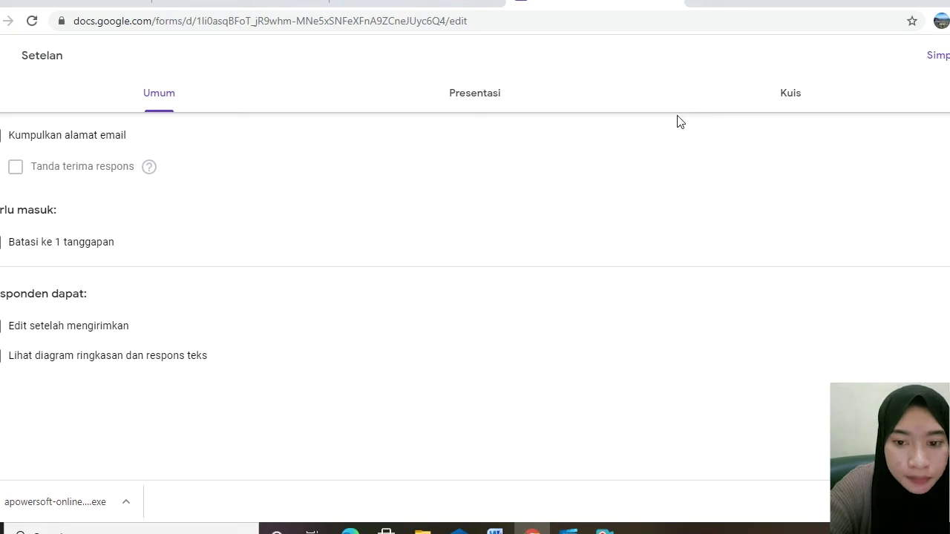
{"action": "left_click", "coordinate": [792, 98]}
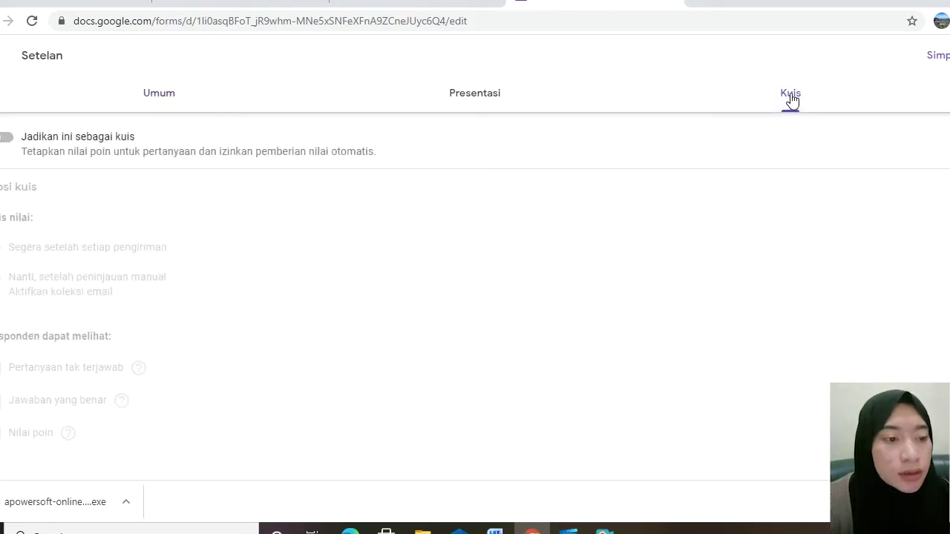
{"action": "left_click", "coordinate": [9, 138]}
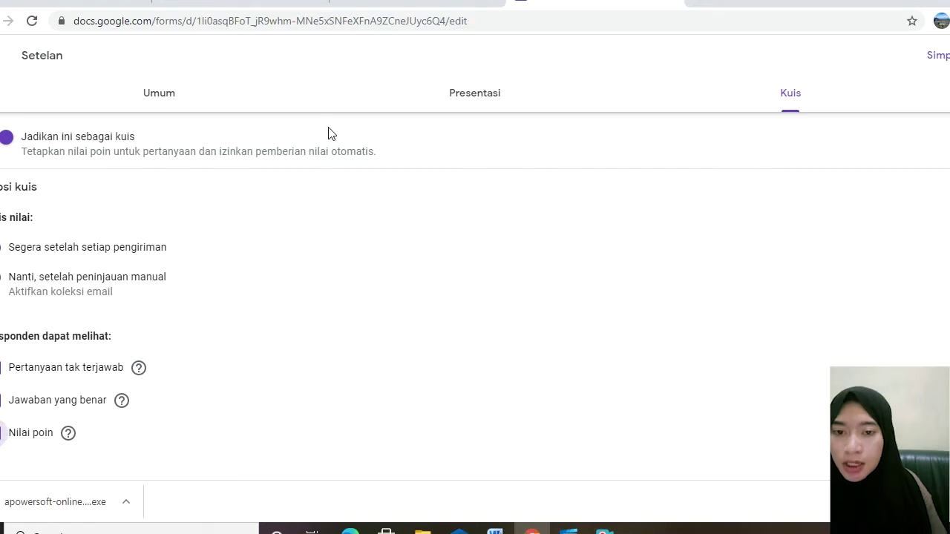
{"action": "left_click", "coordinate": [469, 104]}
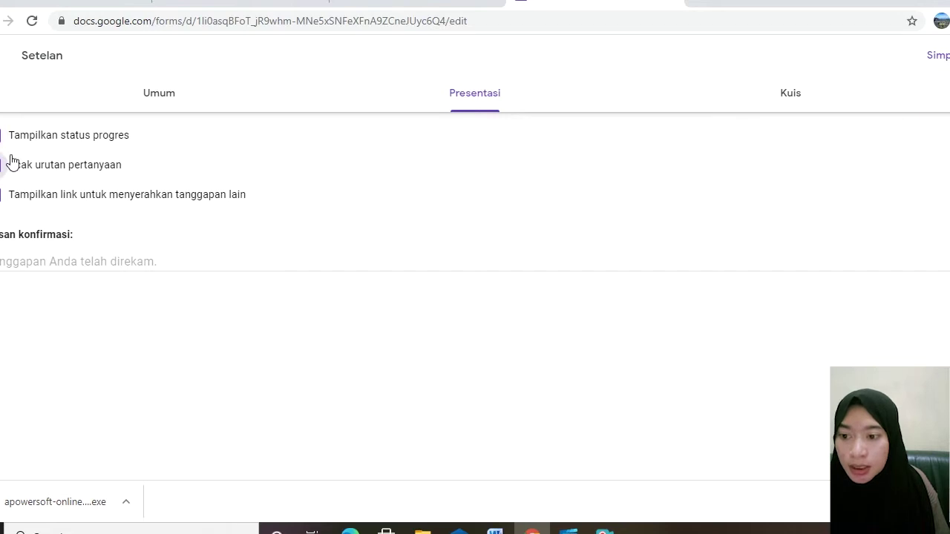
- Turn on e-mail address collection and the one-response limit in the general settings, and save the settings
{"action": "left_click", "coordinate": [165, 102]}
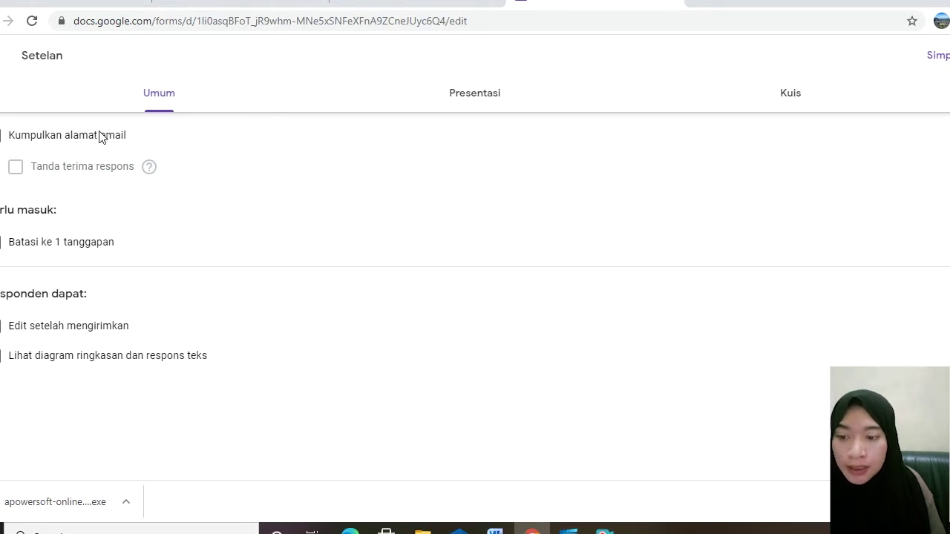
{"action": "left_click", "coordinate": [1, 137]}
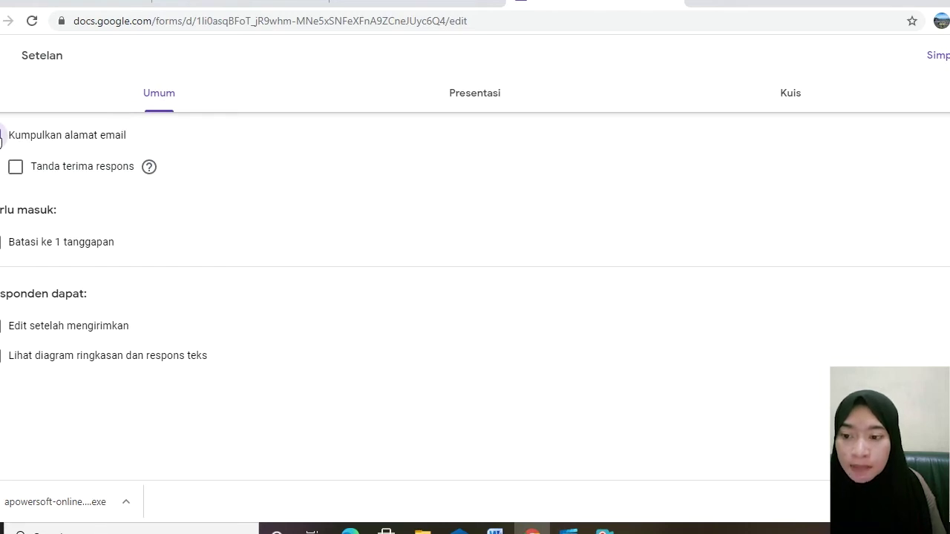
{"action": "left_click", "coordinate": [1, 242]}
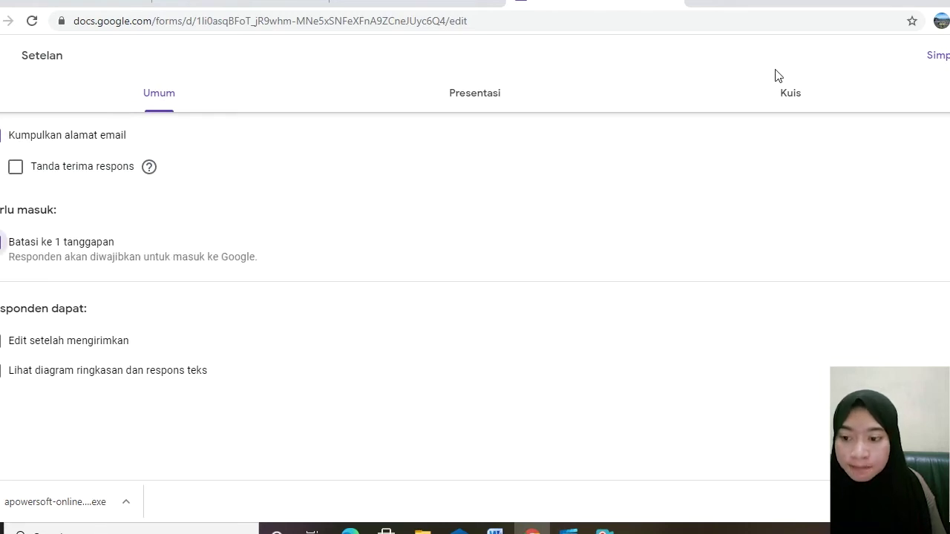
{"action": "left_click", "coordinate": [935, 59]}
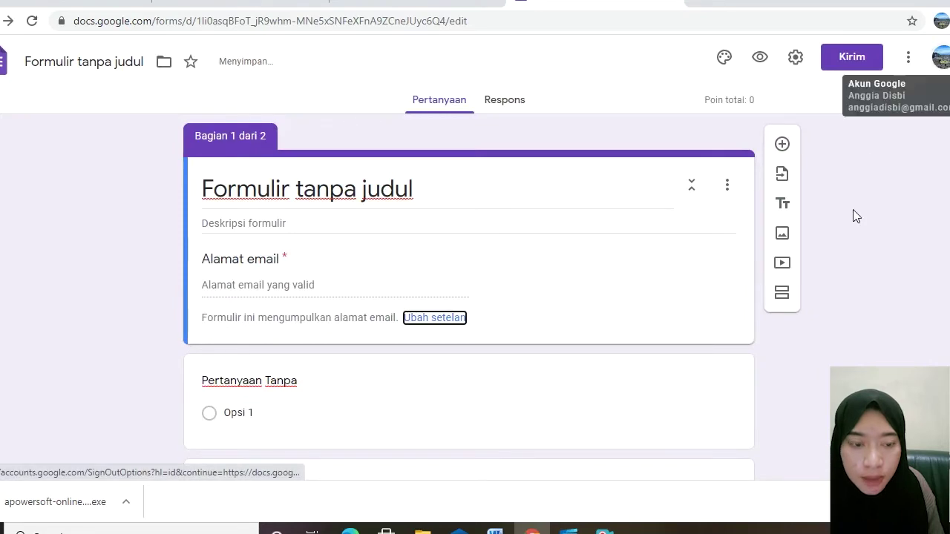
{"action": "mouse_move", "coordinate": [604, 531]}
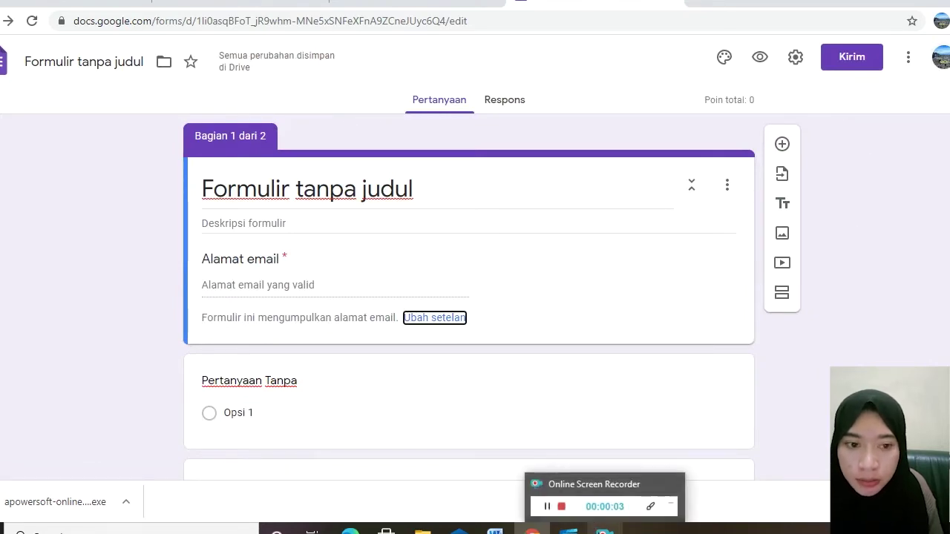
{"action": "left_click", "coordinate": [605, 505]}
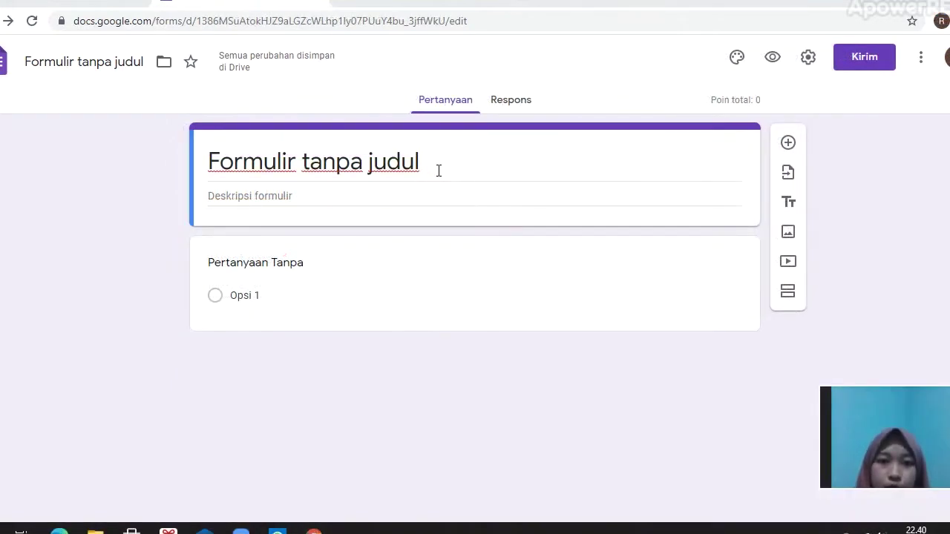
- Replace the form's default title with "UTS GENETIKA"
{"action": "left_click", "coordinate": [439, 171]}
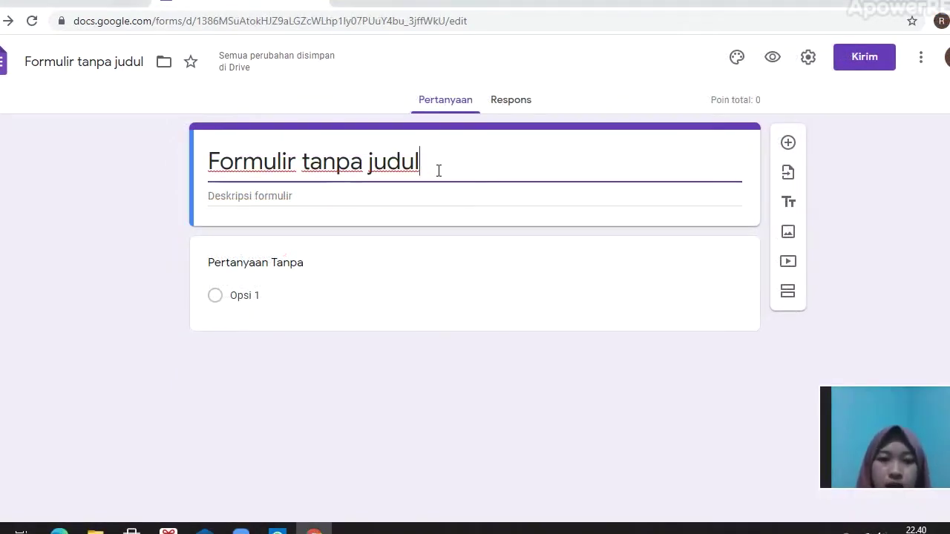
{"action": "key", "text": "BackSpace"}
{"action": "key", "text": "BackSpace"}
{"action": "key", "text": "BackSpace"}
{"action": "key", "text": "BackSpace"}
{"action": "key", "text": "BackSpace"}
{"action": "key", "text": "BackSpace"}
{"action": "key", "text": "BackSpace"}
{"action": "key", "text": "BackSpace"}
{"action": "key", "text": "BackSpace"}
{"action": "key", "text": "BackSpace"}
{"action": "key", "text": "BackSpace"}
{"action": "key", "text": "BackSpace"}
{"action": "key", "text": "BackSpace"}
{"action": "key", "text": "BackSpace"}
{"action": "key", "text": "BackSpace"}
{"action": "key", "text": "BackSpace"}
{"action": "key", "text": "BackSpace"}
{"action": "key", "text": "BackSpace"}
{"action": "key", "text": "BackSpace"}
{"action": "key", "text": "BackSpace"}
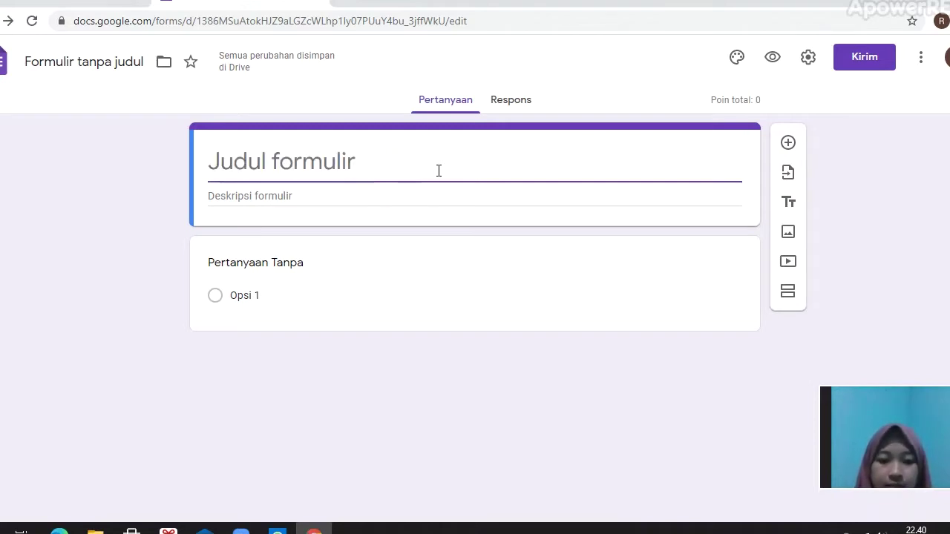
{"action": "type", "text": "UTS GENET"}
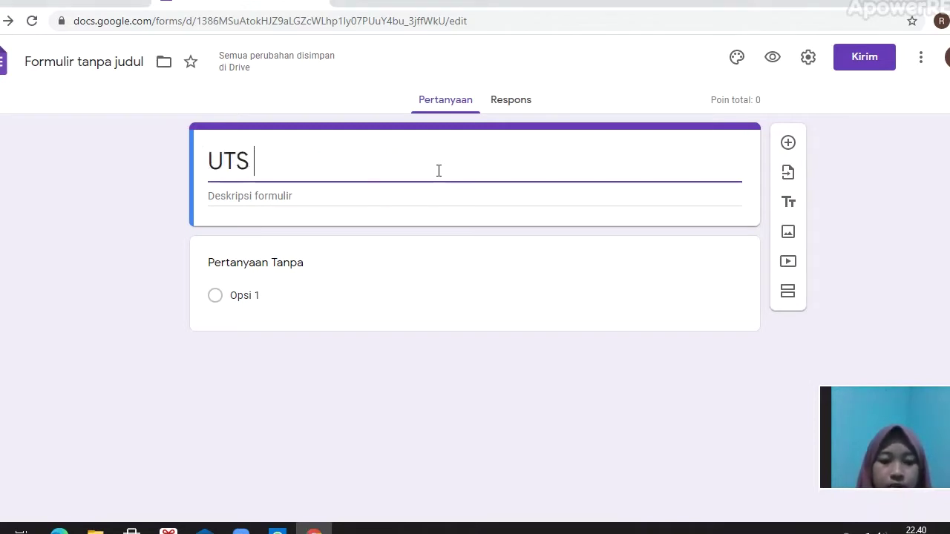
{"action": "type", "text": "IKA"}
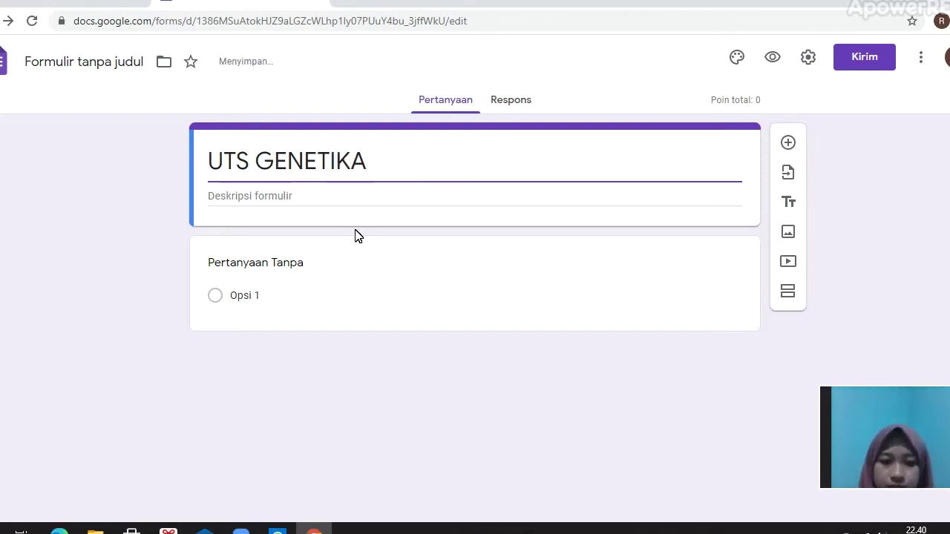
- Set the first question's text to "Apa yang dimaksud populasi"
{"action": "left_click", "coordinate": [307, 265]}
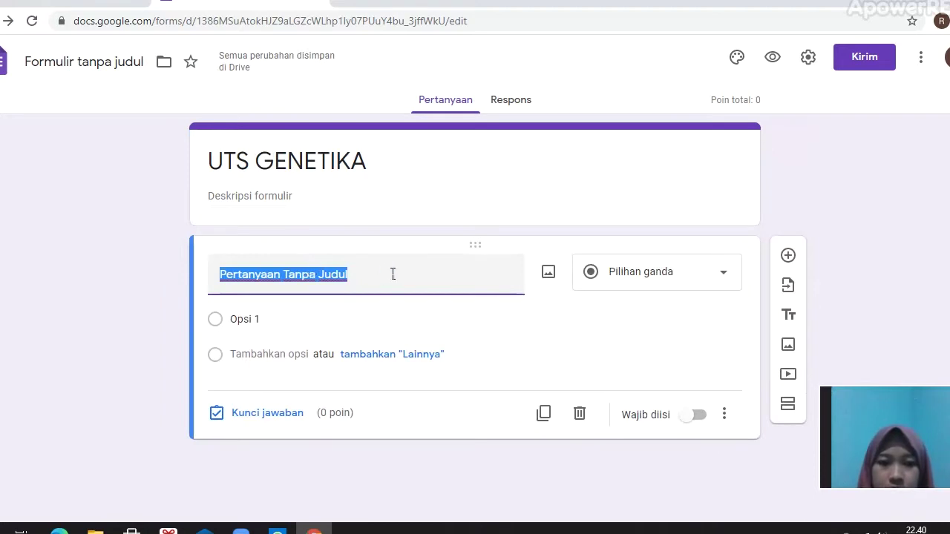
{"action": "type", "text": "Apa "}
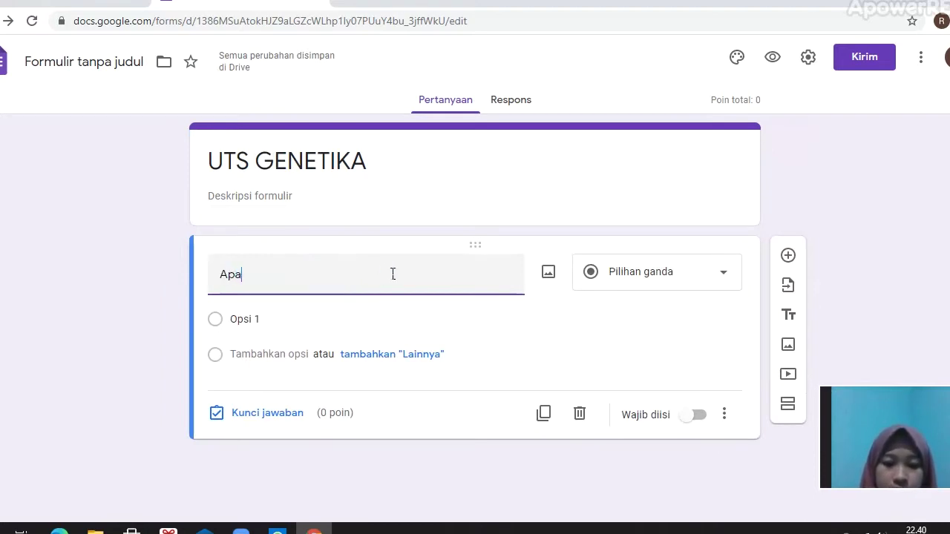
{"action": "type", "text": "yang d"}
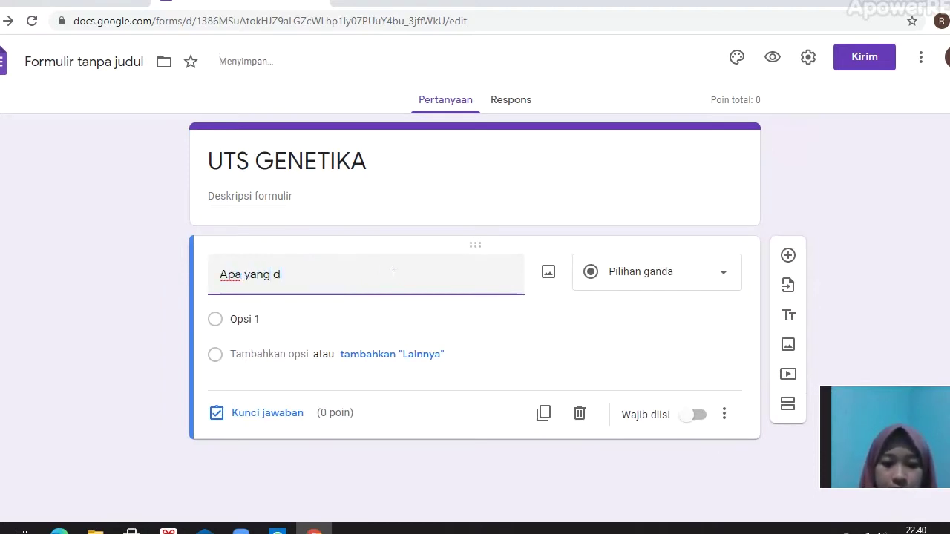
{"action": "type", "text": "imaksud "}
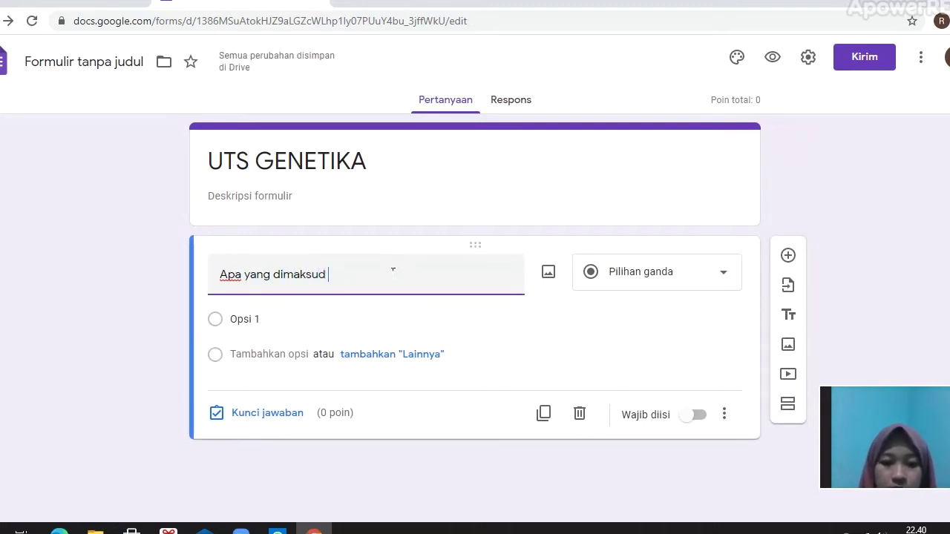
{"action": "type", "text": "populasi"}
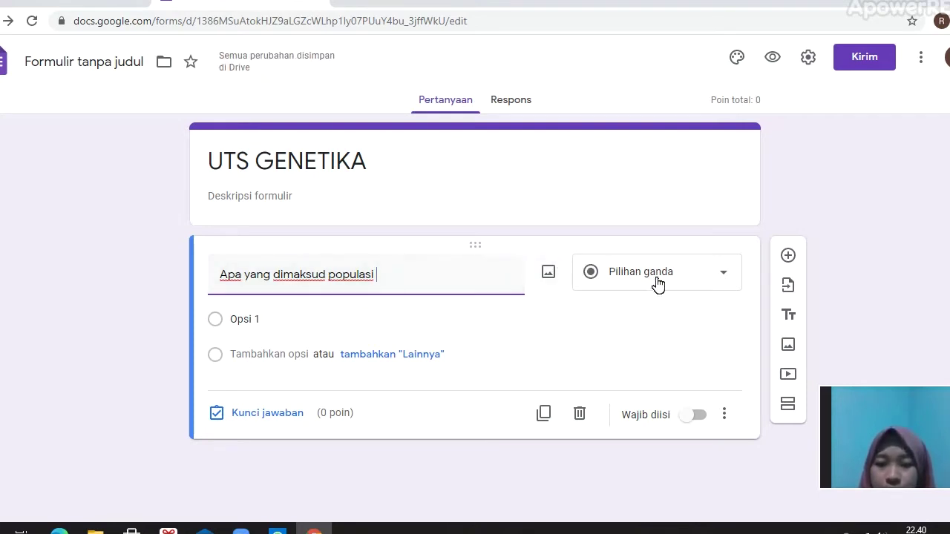
- Change the populasi question's answer type to Paragraf and make the question required
{"action": "left_click", "coordinate": [723, 276]}
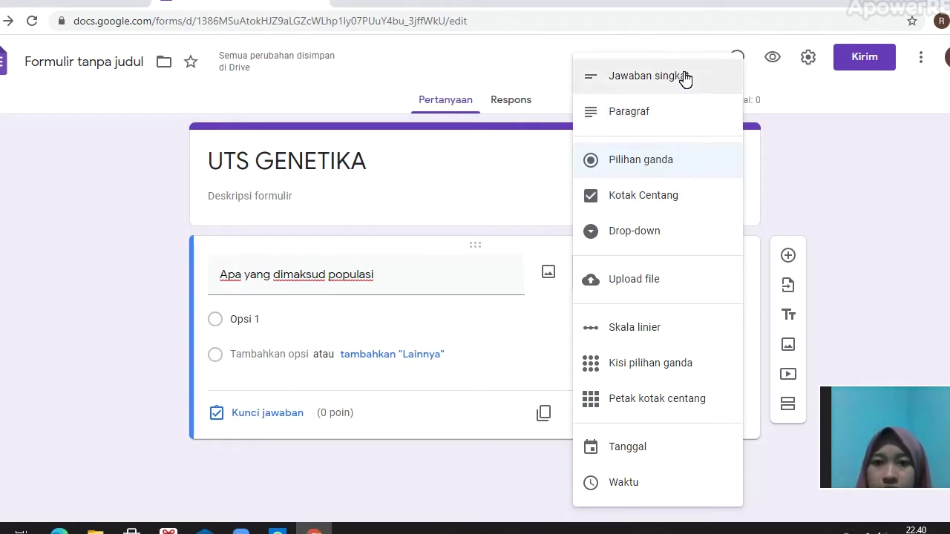
{"action": "left_click", "coordinate": [672, 113]}
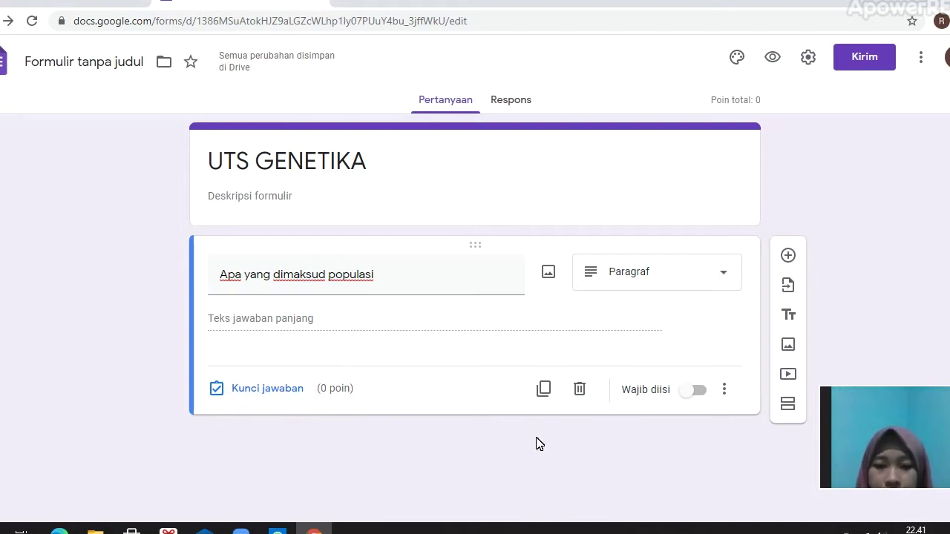
{"action": "left_click", "coordinate": [700, 393]}
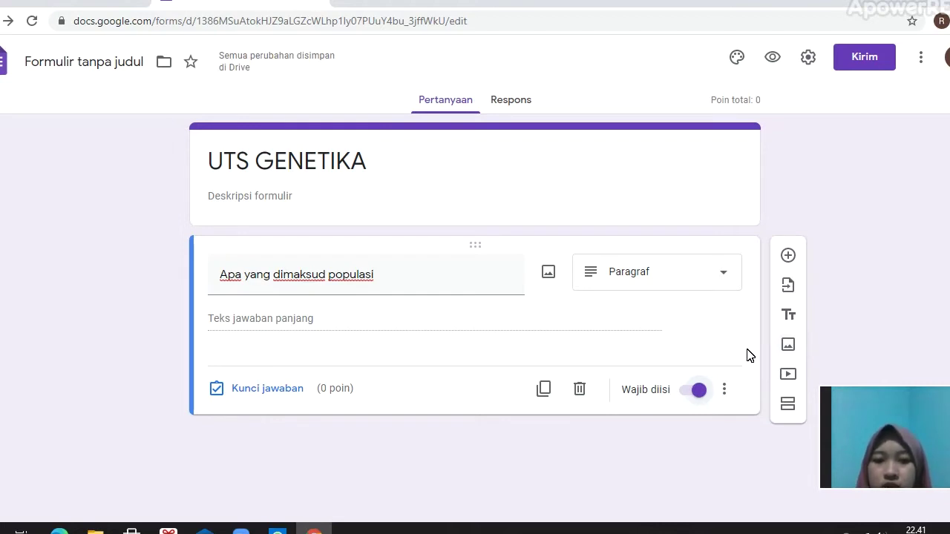
- Import the multiple-choice question about a family's five children and their blood types from the existing untitled form
{"action": "left_click", "coordinate": [789, 291]}
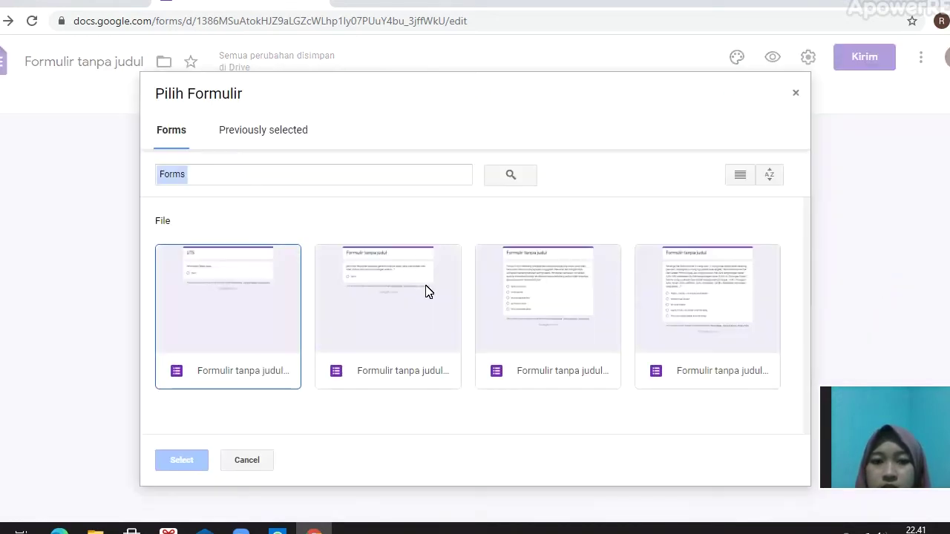
{"action": "left_click", "coordinate": [661, 321]}
{"action": "left_click", "coordinate": [196, 460]}
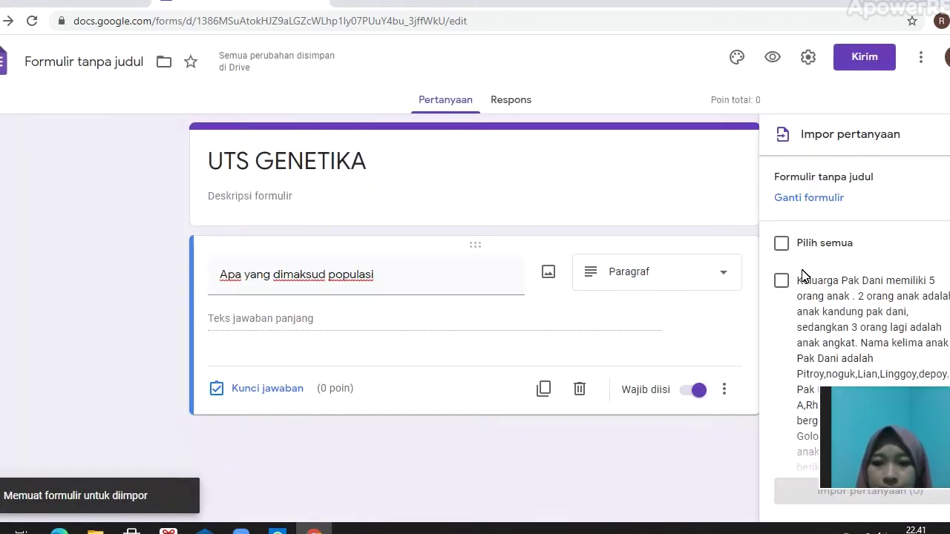
{"action": "left_click", "coordinate": [782, 281]}
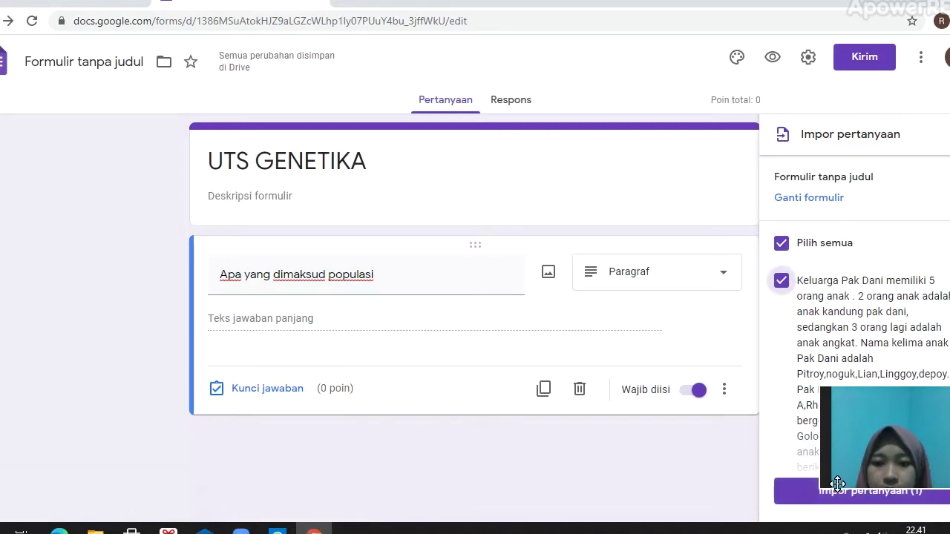
{"action": "left_click", "coordinate": [812, 487]}
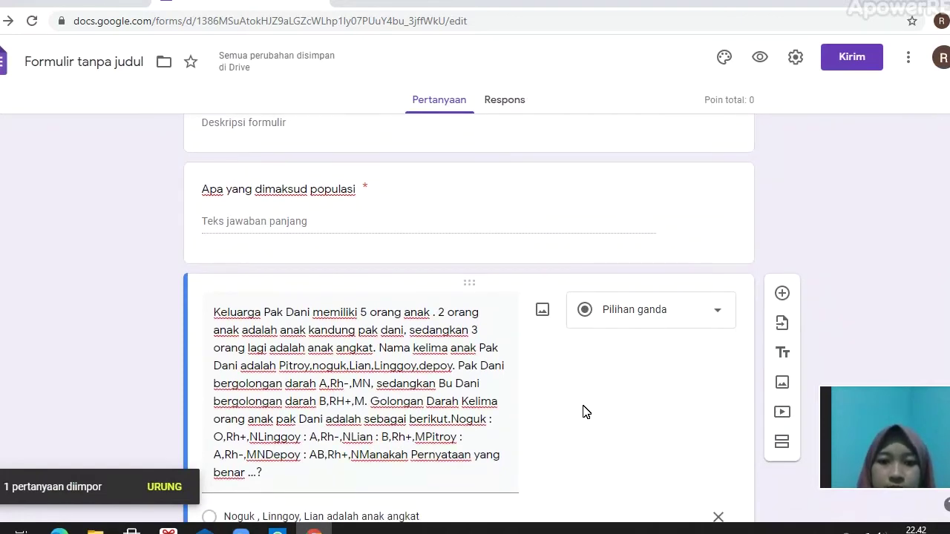
- Keep the imported blood-type question as Pilihan ganda and mark its second option as the correct answer in the answer key
{"action": "key", "text": "ctrl+a"}
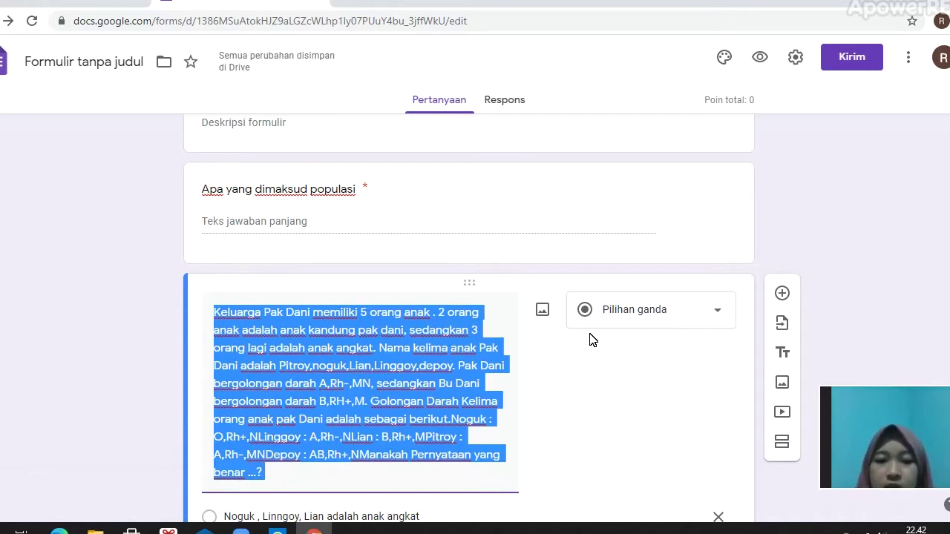
{"action": "left_click", "coordinate": [721, 316]}
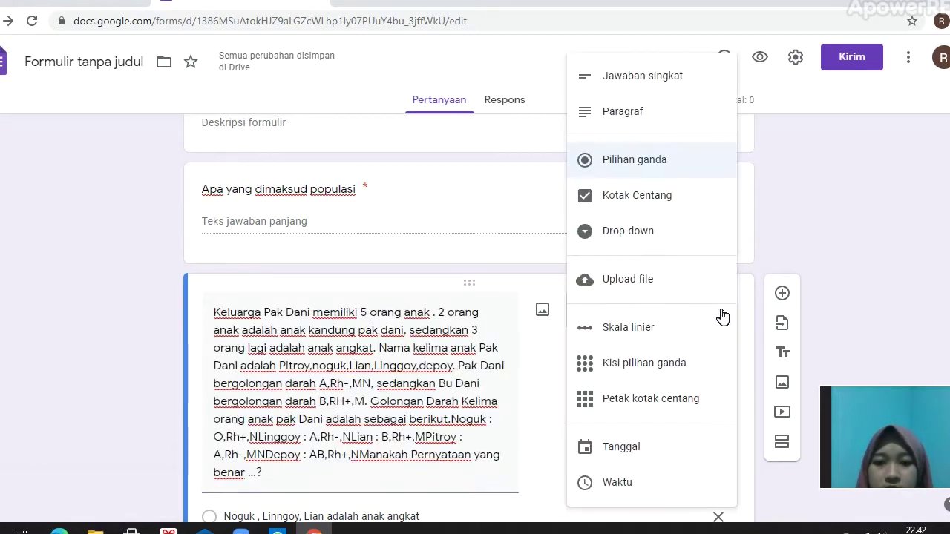
{"action": "left_click", "coordinate": [684, 171]}
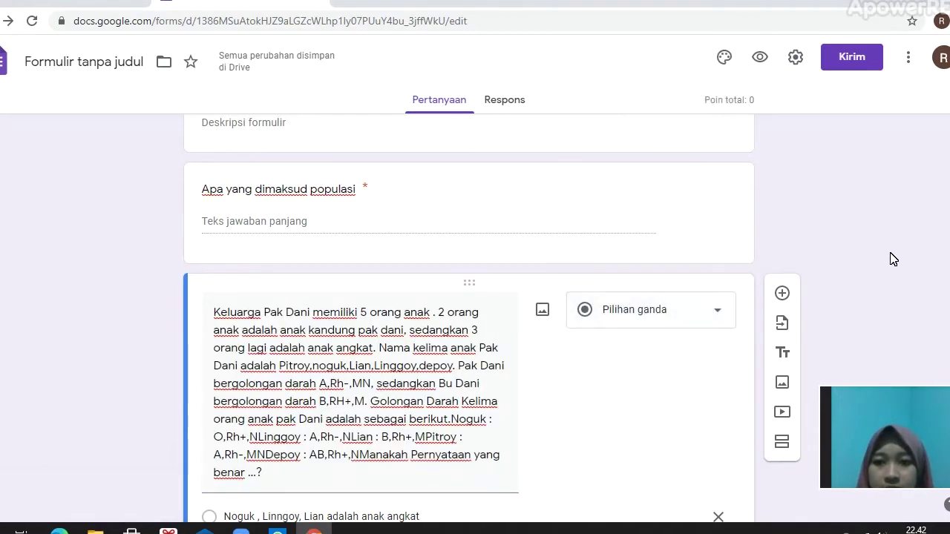
{"action": "scroll", "coordinate": [467, 319], "scroll_direction": "down", "scroll_amount": 4}
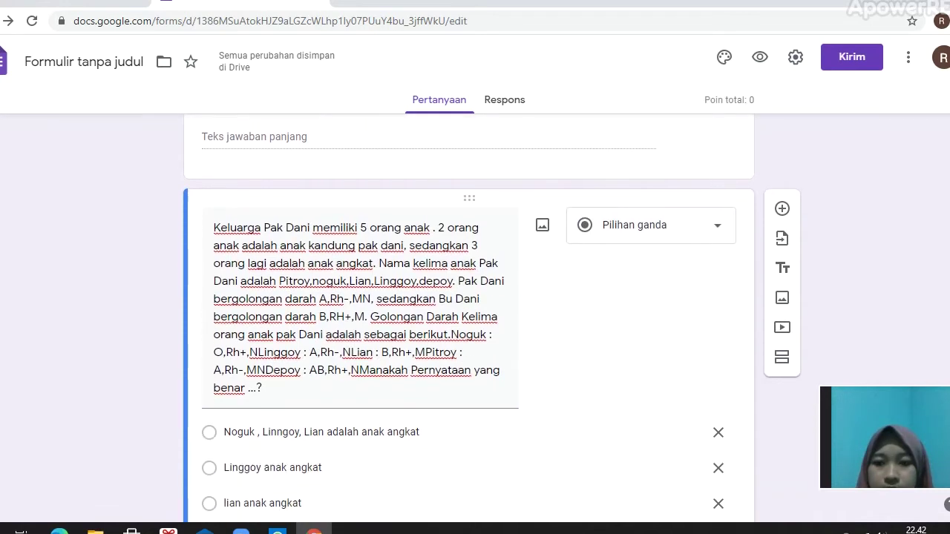
{"action": "scroll", "coordinate": [702, 403], "scroll_direction": "down", "scroll_amount": 1}
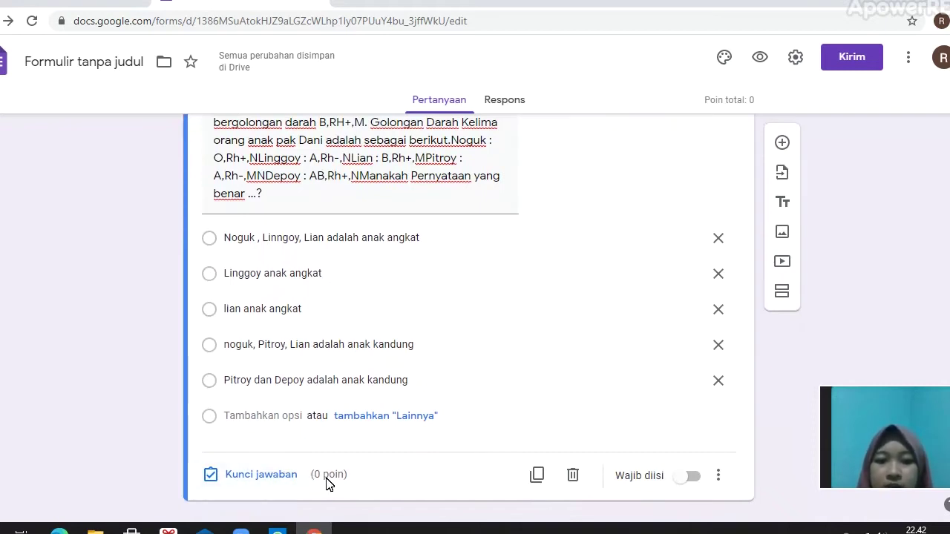
{"action": "left_click", "coordinate": [274, 476]}
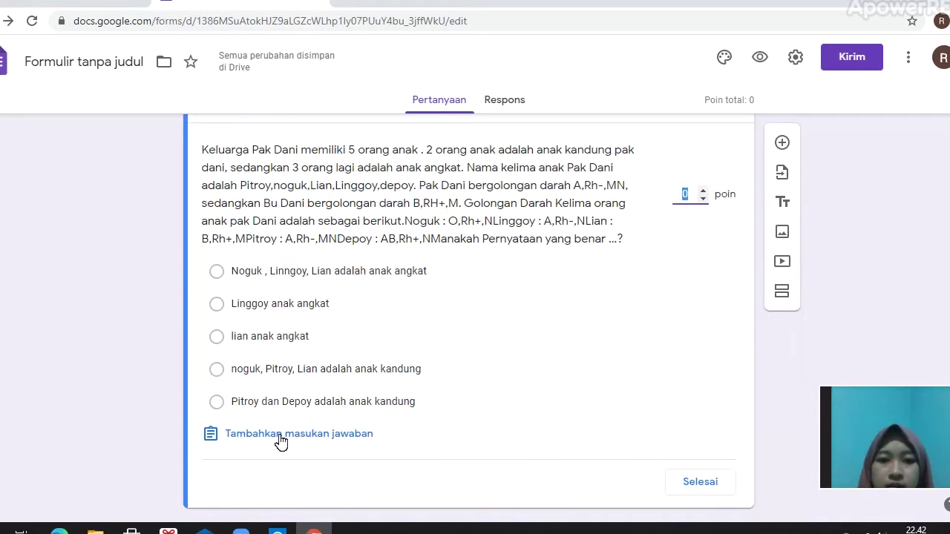
{"action": "left_click", "coordinate": [273, 305]}
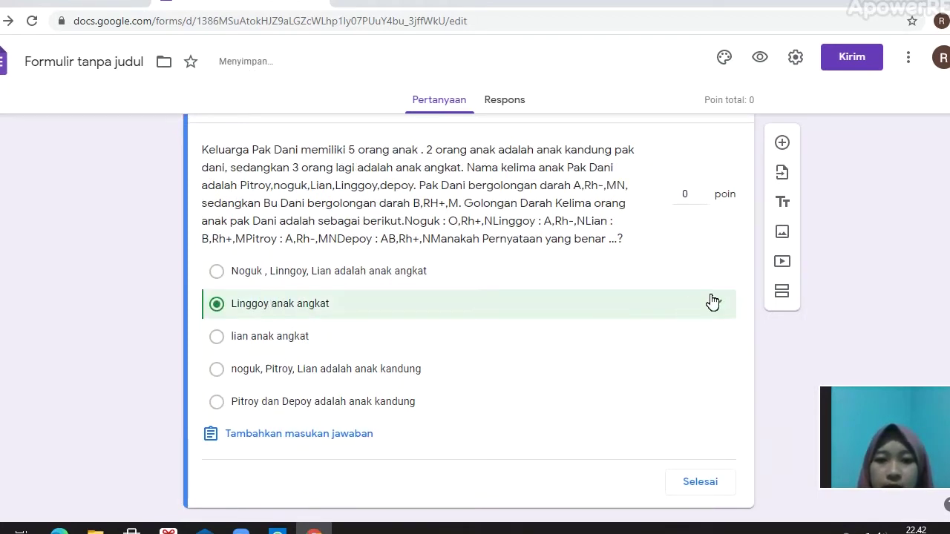
- Set the blood-type question's score to 20 points and finish its answer key
{"action": "left_click", "coordinate": [703, 193]}
{"action": "left_click", "coordinate": [703, 192]}
{"action": "left_click", "coordinate": [704, 192]}
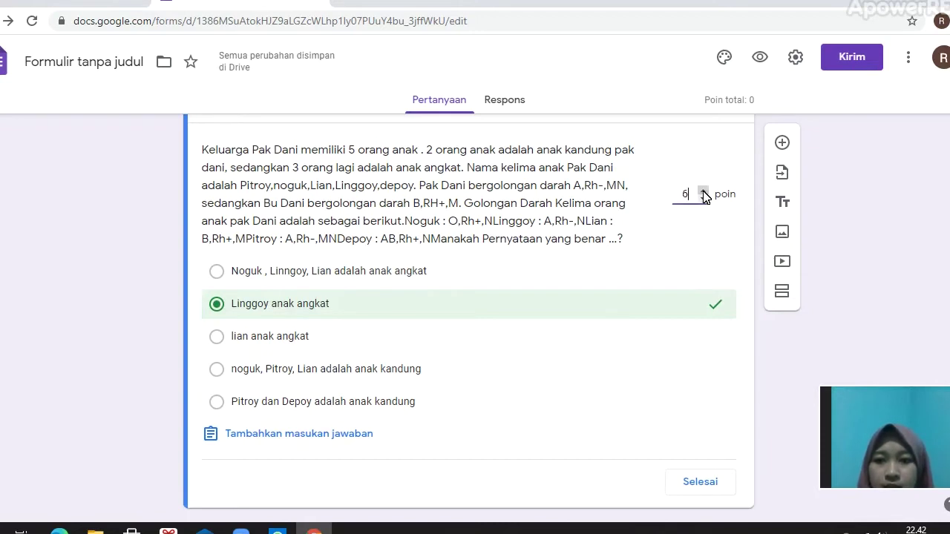
{"action": "left_click", "coordinate": [704, 192]}
{"action": "left_click", "coordinate": [703, 193]}
{"action": "left_click", "coordinate": [704, 193]}
{"action": "left_click", "coordinate": [703, 192]}
{"action": "left_click", "coordinate": [704, 192]}
{"action": "left_click", "coordinate": [704, 192]}
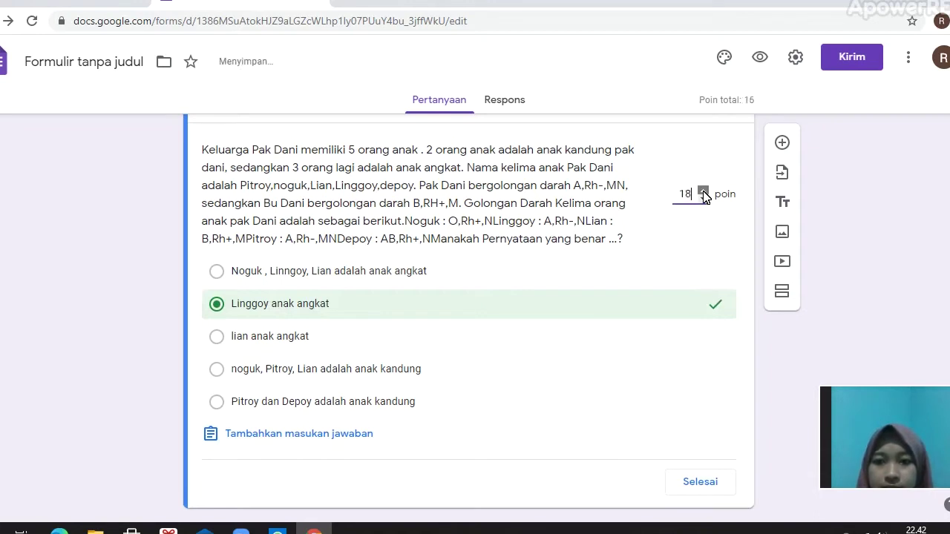
{"action": "left_click", "coordinate": [703, 193]}
{"action": "left_click", "coordinate": [699, 482]}
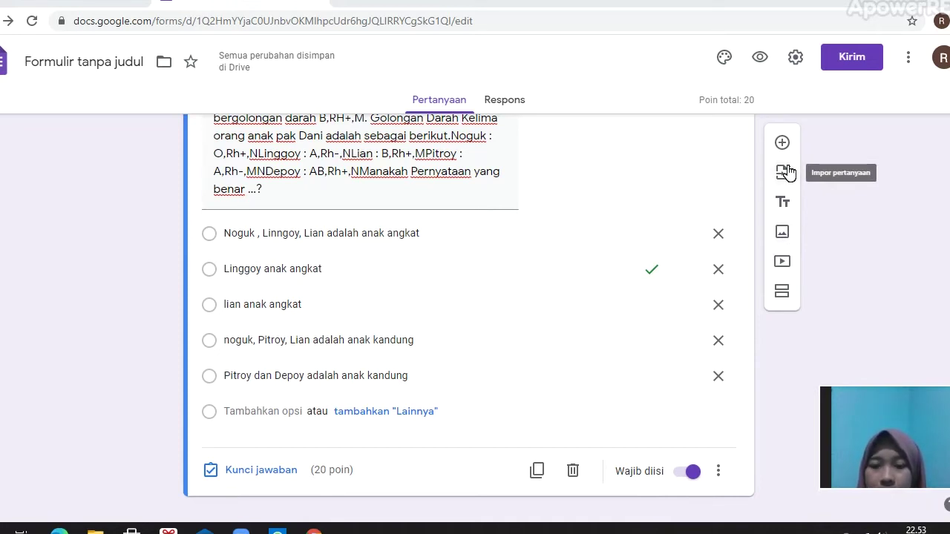
- Import the "Prinsip Hardy-Weinberg" question from another existing untitled form
{"action": "left_click", "coordinate": [787, 172]}
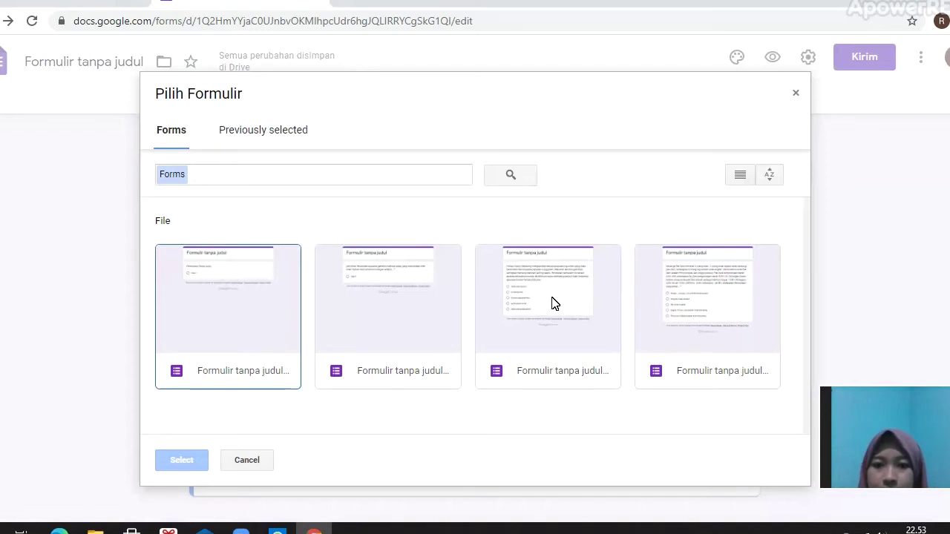
{"action": "left_click", "coordinate": [553, 303]}
{"action": "left_click", "coordinate": [197, 460]}
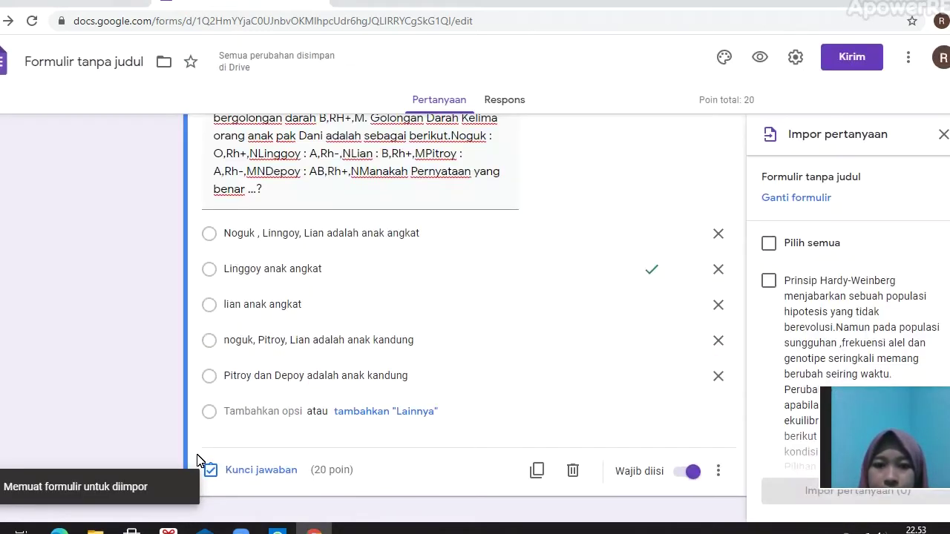
{"action": "left_click", "coordinate": [769, 281]}
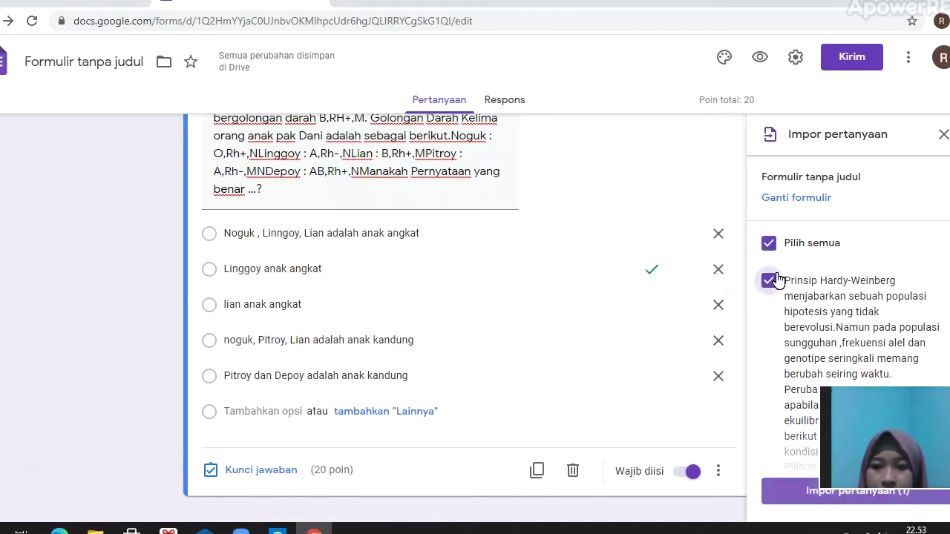
{"action": "left_click", "coordinate": [795, 493]}
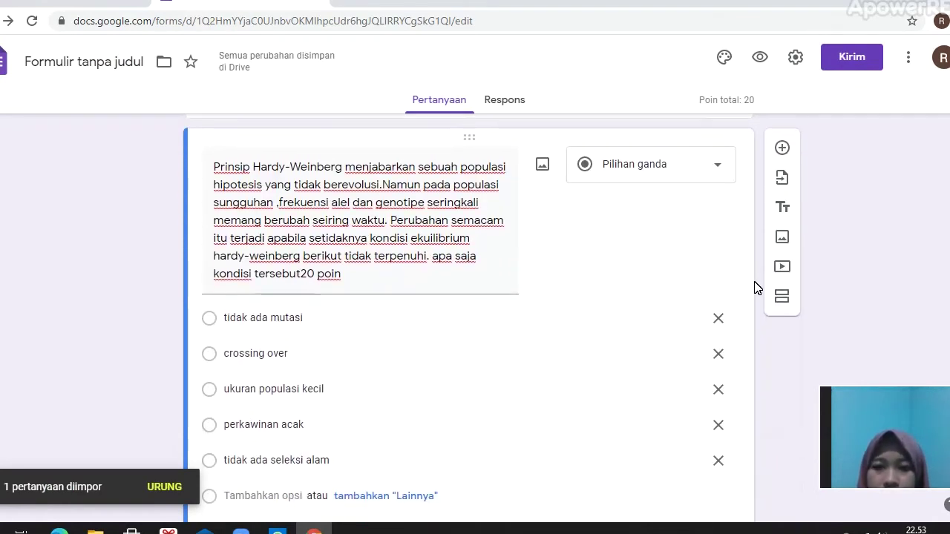
- Change the Hardy-Weinberg question to Kotak Centang and mark "tidak ada mutasi", "perkawinan acak" and "tidak ada seleksi alam" as correct answers
{"action": "left_click", "coordinate": [722, 167]}
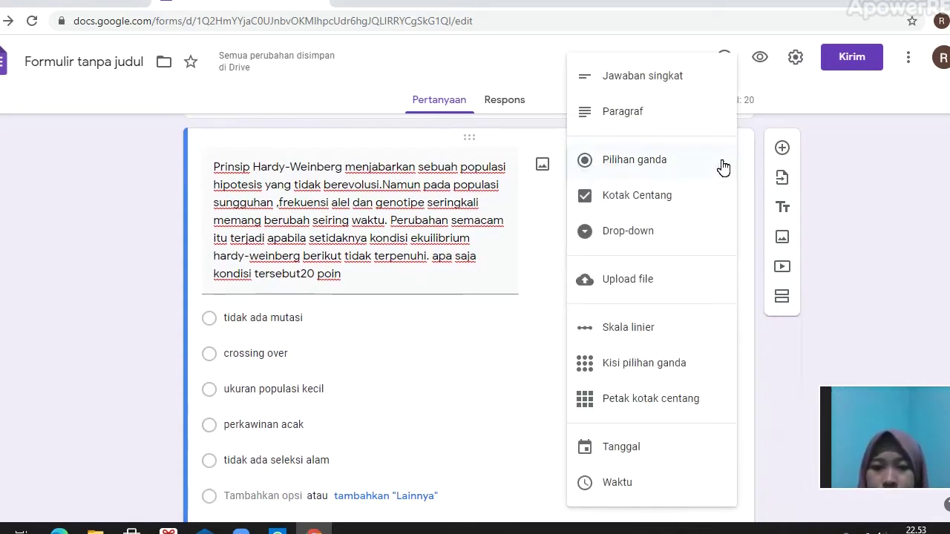
{"action": "left_click", "coordinate": [676, 206]}
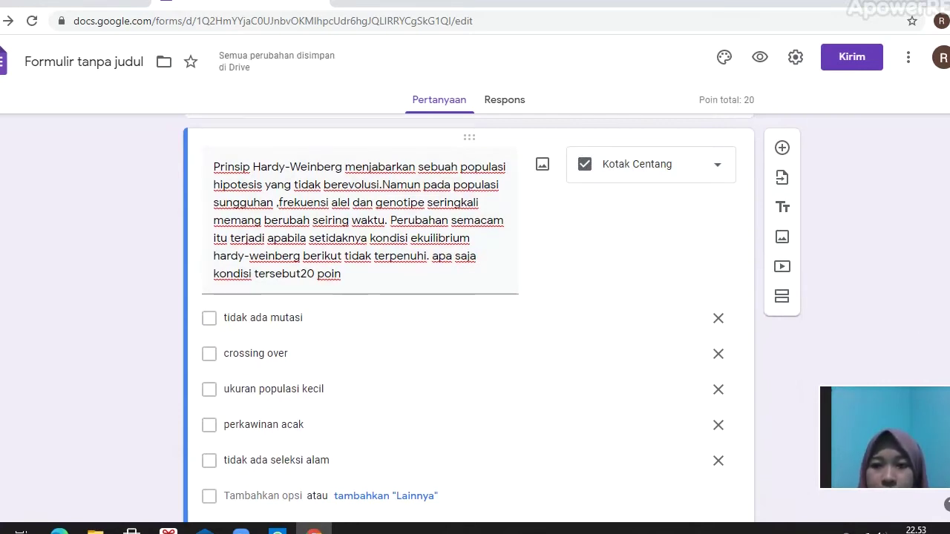
{"action": "scroll", "coordinate": [790, 380], "scroll_direction": "down", "scroll_amount": 1}
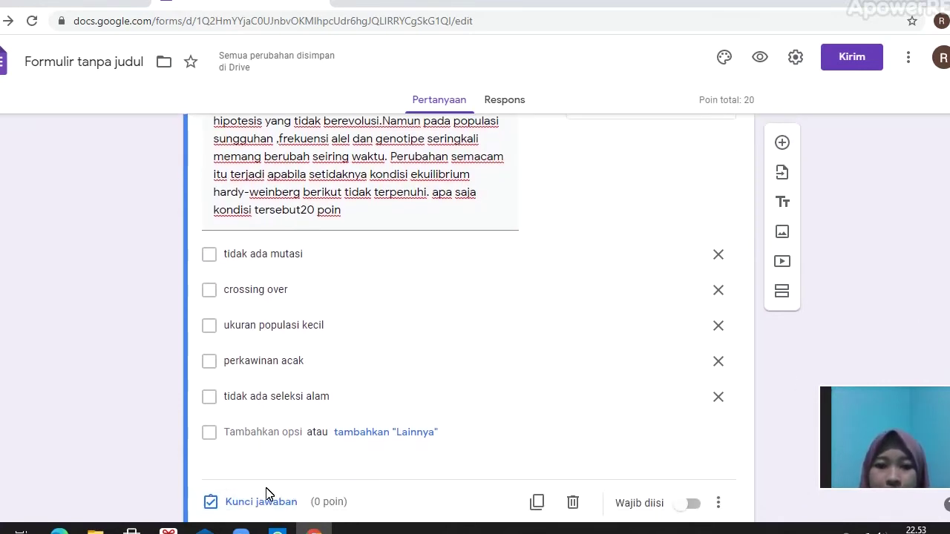
{"action": "left_click", "coordinate": [269, 503]}
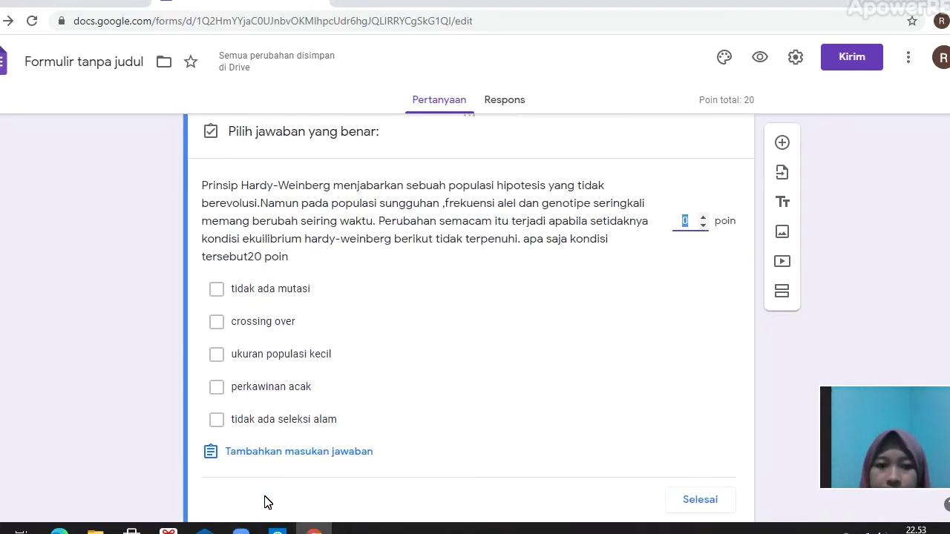
{"action": "left_click", "coordinate": [295, 290]}
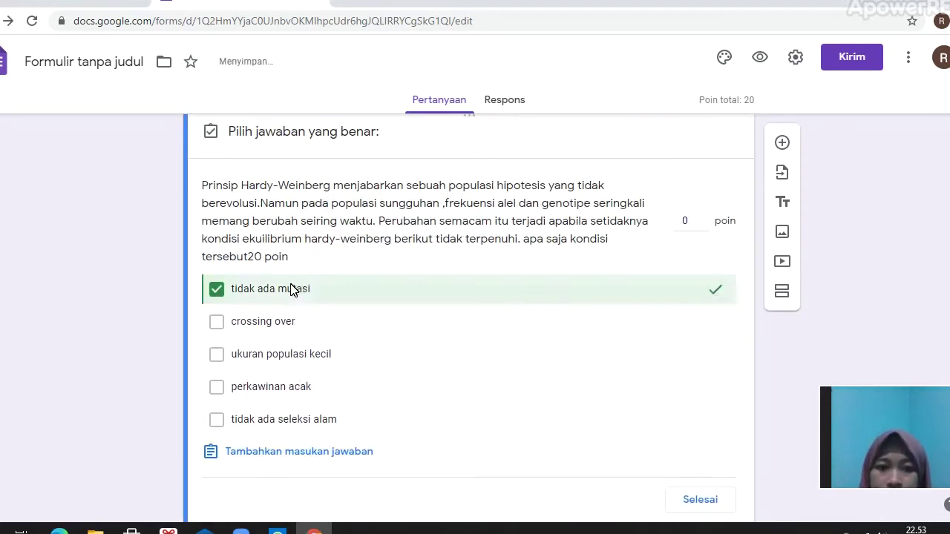
{"action": "left_click", "coordinate": [254, 394]}
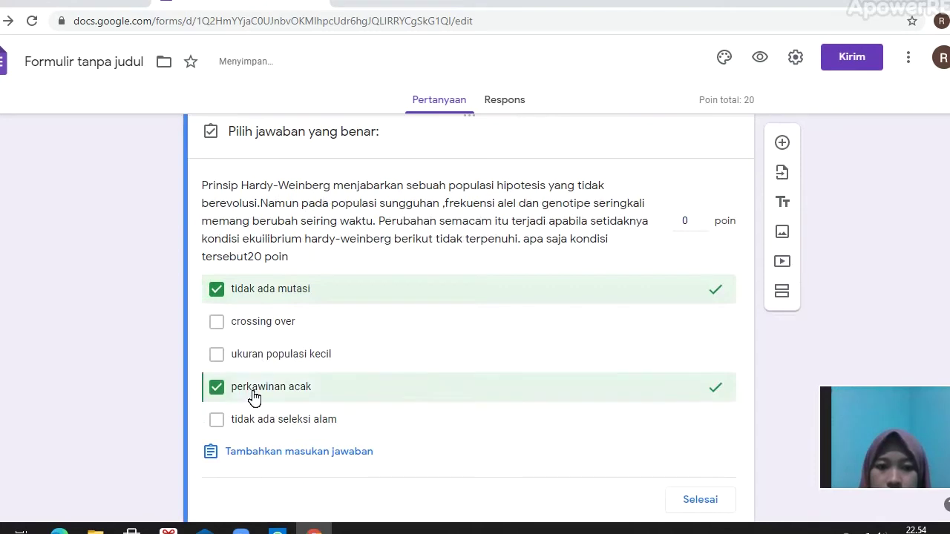
{"action": "left_click", "coordinate": [263, 425]}
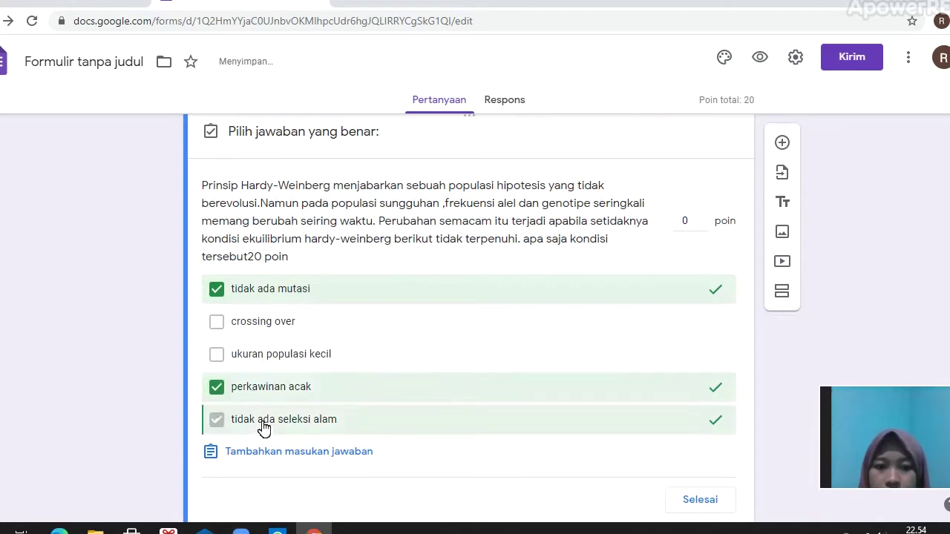
- Set the Hardy-Weinberg question's score to 20 points and finish its answer key
{"action": "double_click", "coordinate": [705, 215]}
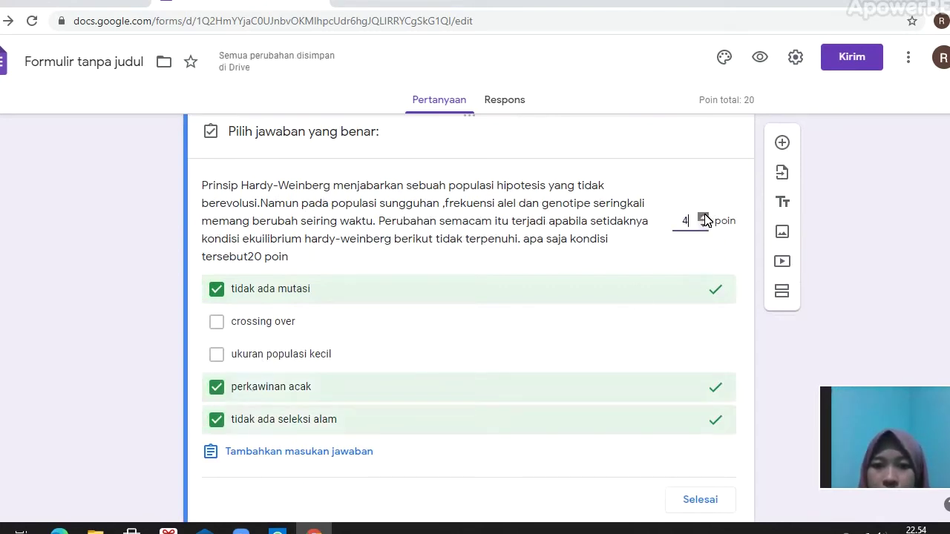
{"action": "left_click", "coordinate": [703, 216]}
{"action": "left_click", "coordinate": [703, 216]}
{"action": "left_click", "coordinate": [702, 216]}
{"action": "left_click", "coordinate": [703, 216]}
{"action": "left_click", "coordinate": [702, 216]}
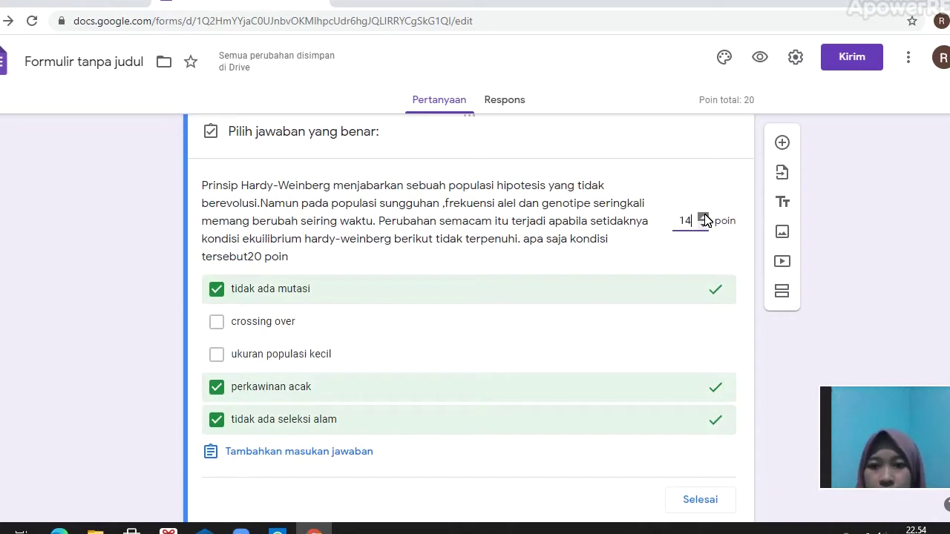
{"action": "left_click", "coordinate": [703, 216]}
{"action": "left_click", "coordinate": [702, 216]}
{"action": "left_click", "coordinate": [703, 216]}
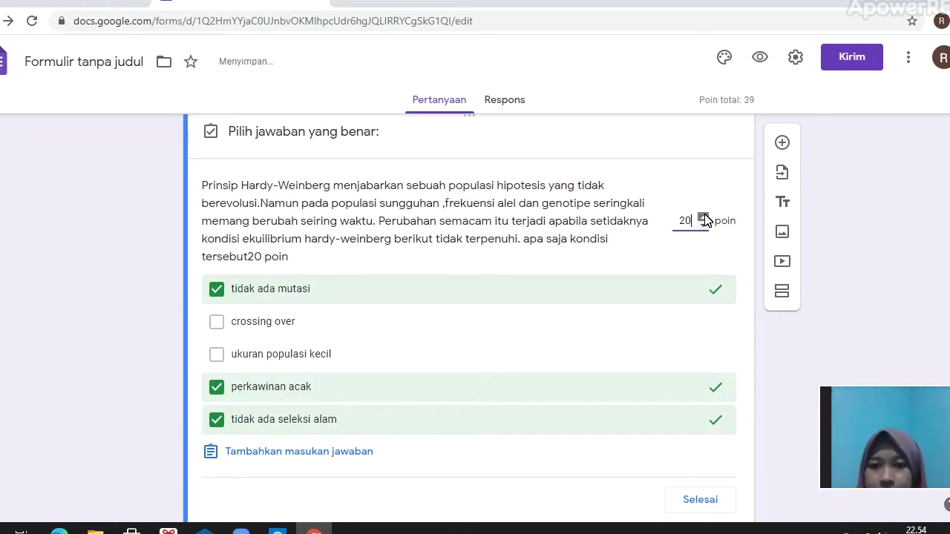
{"action": "left_click", "coordinate": [693, 501]}
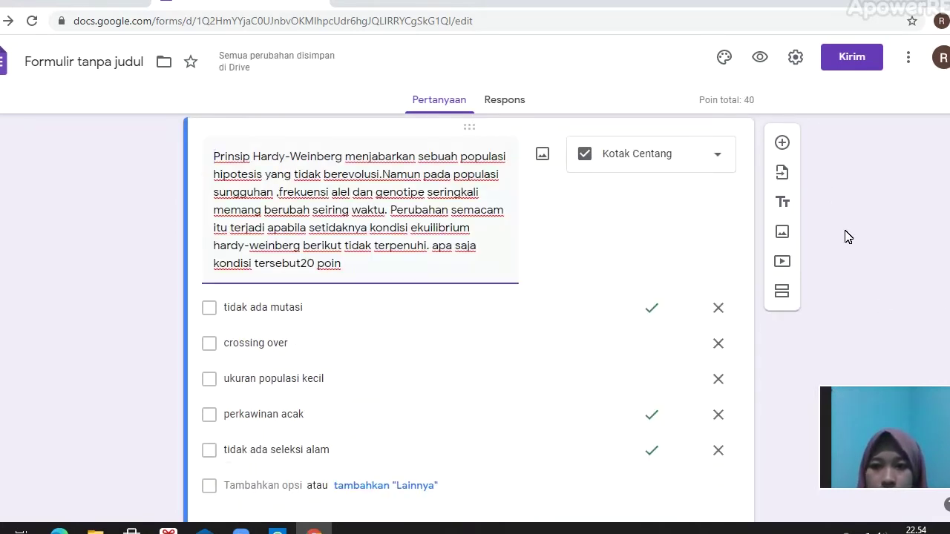
- Import the "peristiwa Perubahan susunan genetik makhluk hidup" question from the existing untitled form that contains it
{"action": "left_click", "coordinate": [787, 173]}
{"action": "left_click", "coordinate": [784, 175]}
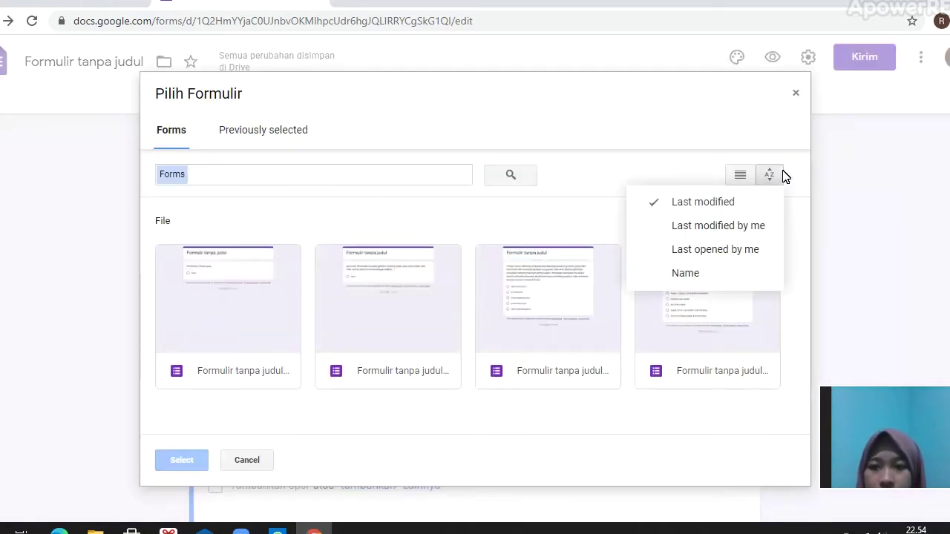
{"action": "left_click", "coordinate": [811, 181]}
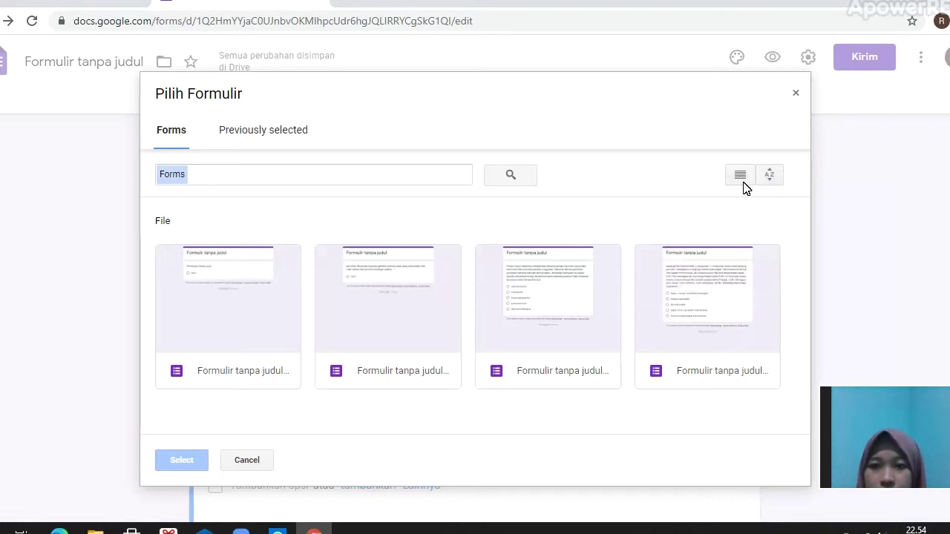
{"action": "left_click", "coordinate": [409, 305]}
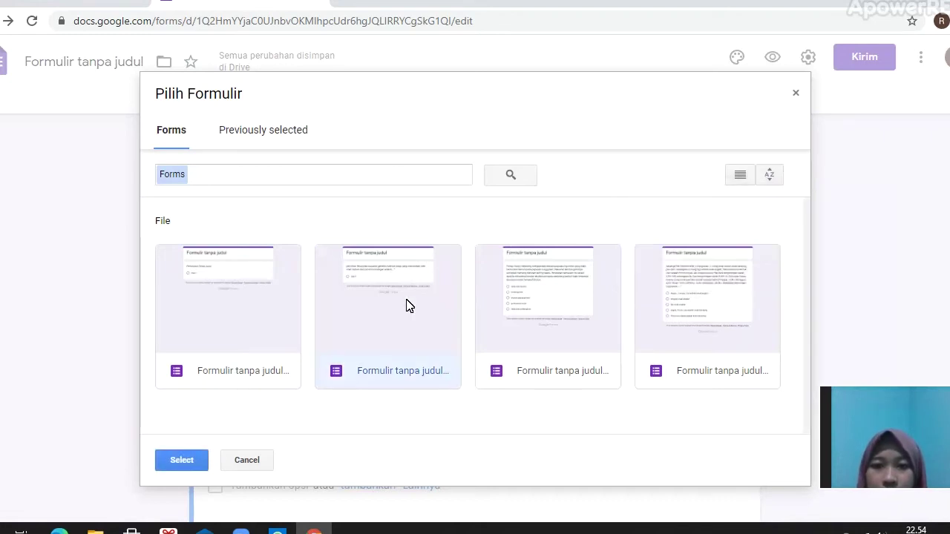
{"action": "left_click", "coordinate": [186, 456]}
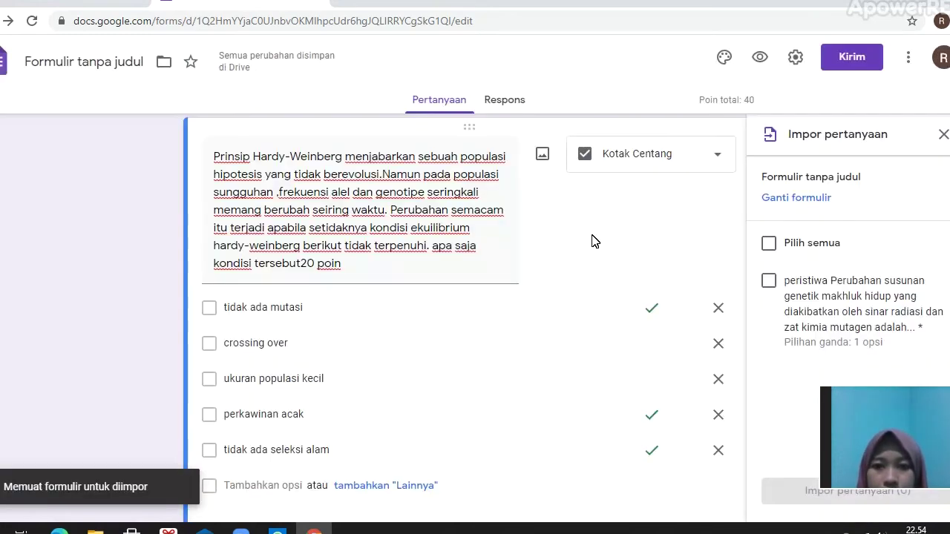
{"action": "left_click", "coordinate": [771, 281]}
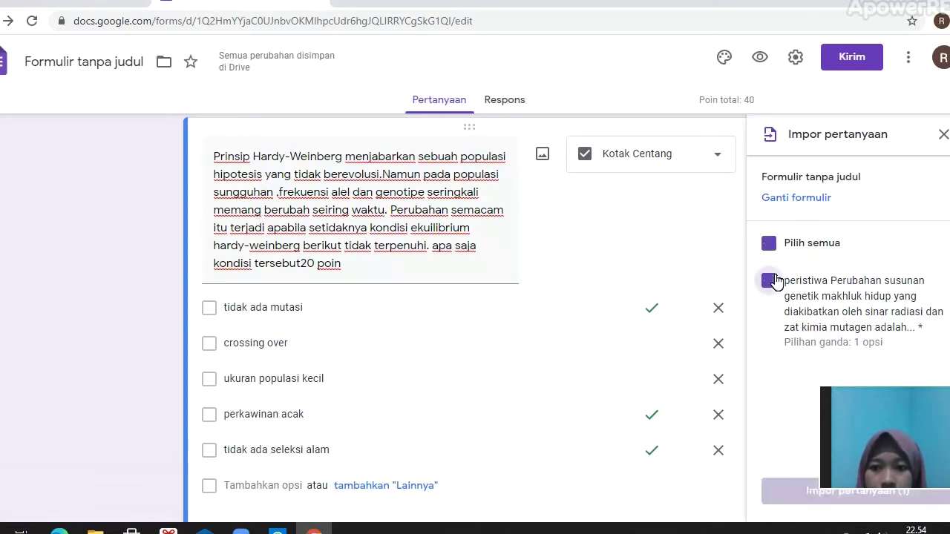
{"action": "left_click", "coordinate": [783, 503]}
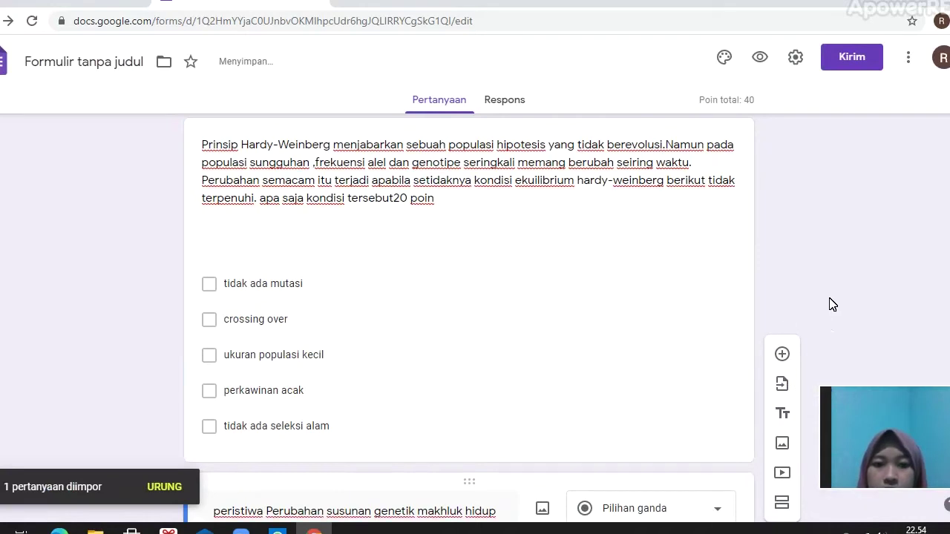
- Change the "peristiwa Perubahan susunan genetik" question to Jawaban singkat and add "Mutasi" as its correct answer
{"action": "scroll", "coordinate": [469, 319], "scroll_direction": "down", "scroll_amount": 3}
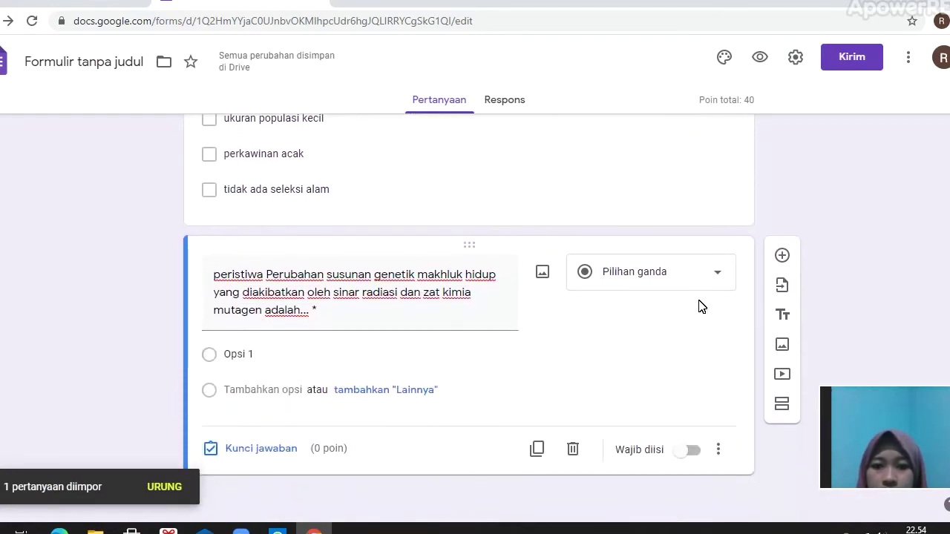
{"action": "left_click", "coordinate": [710, 275]}
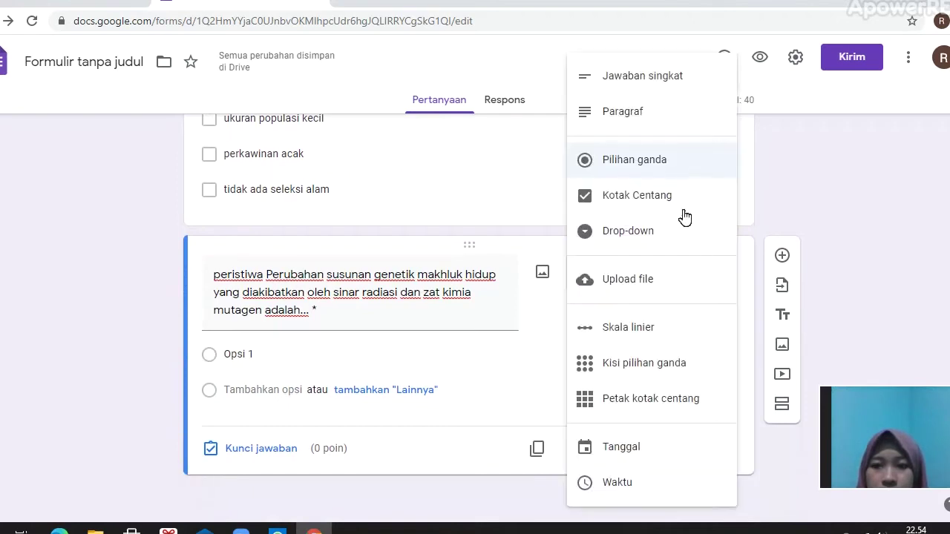
{"action": "left_click", "coordinate": [647, 90]}
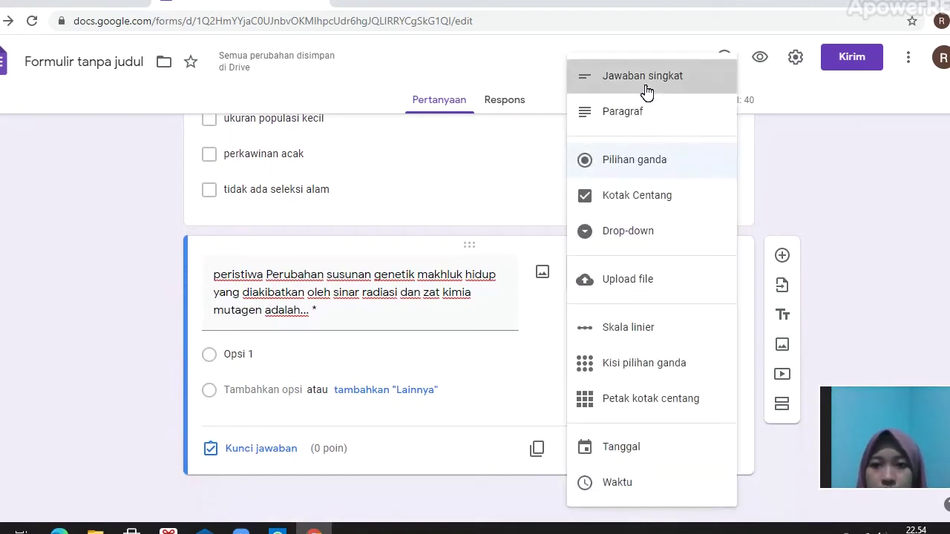
{"action": "left_click", "coordinate": [272, 450]}
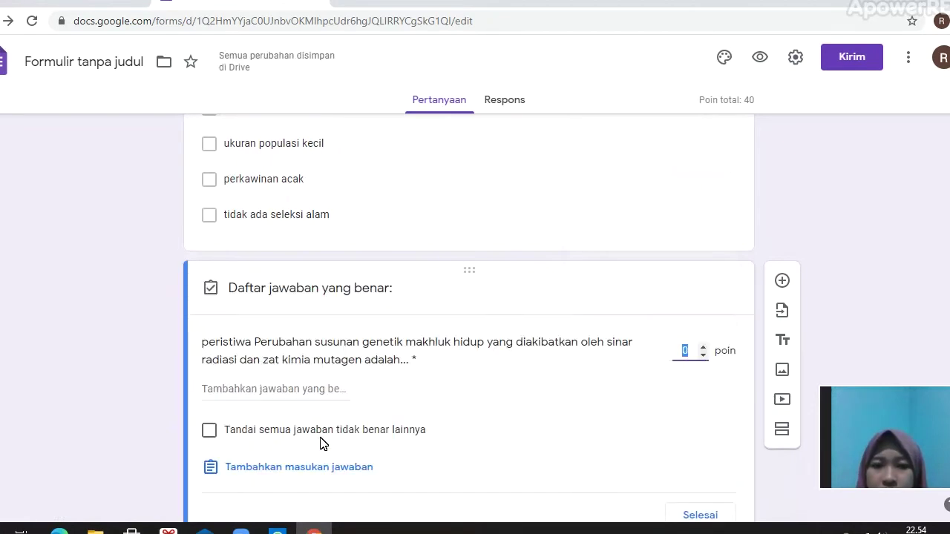
{"action": "left_click", "coordinate": [316, 398]}
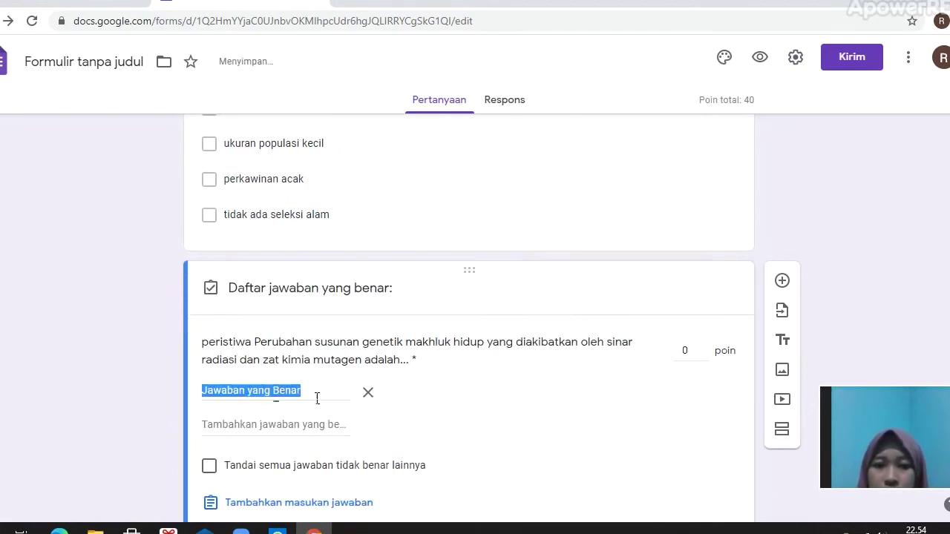
{"action": "type", "text": "M"}
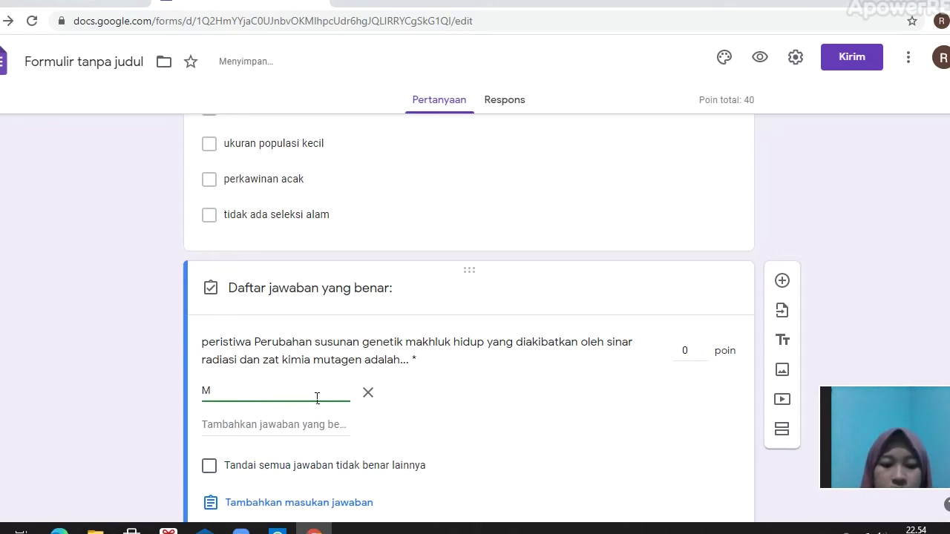
{"action": "type", "text": "utasi"}
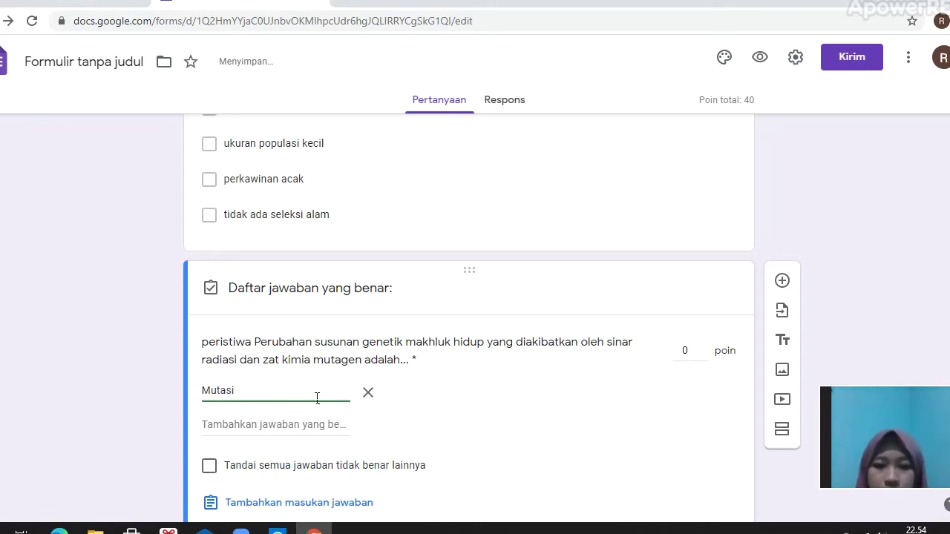
- Set the score of the genetic-change question to 5 points and finish its answer key
{"action": "left_click", "coordinate": [702, 348]}
{"action": "left_click", "coordinate": [702, 348]}
{"action": "left_click", "coordinate": [703, 348]}
{"action": "left_click", "coordinate": [703, 348]}
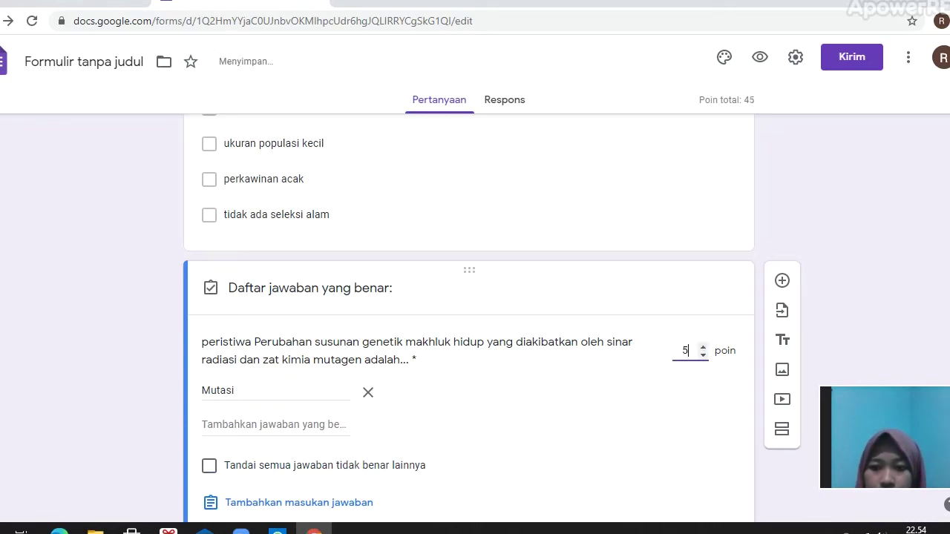
{"action": "scroll", "coordinate": [469, 319], "scroll_direction": "down", "scroll_amount": 1}
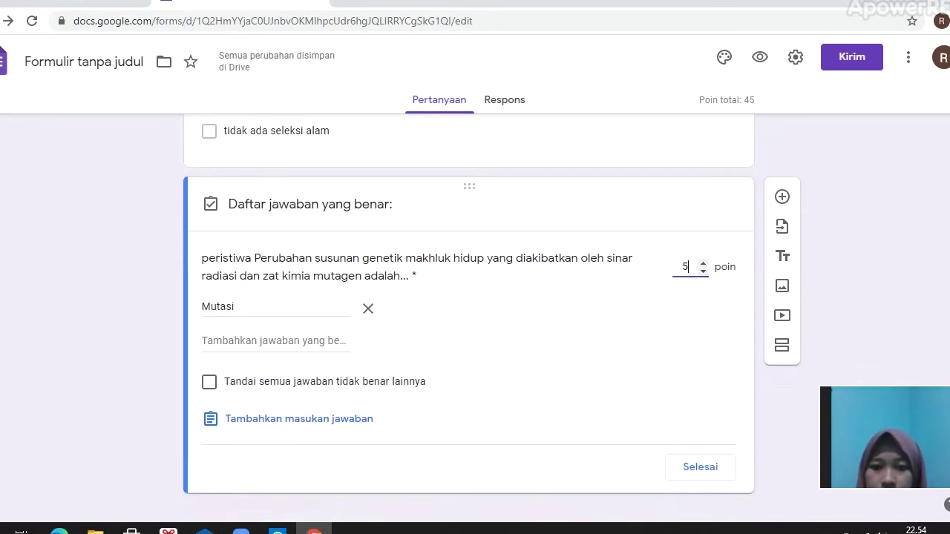
{"action": "left_click", "coordinate": [713, 466]}
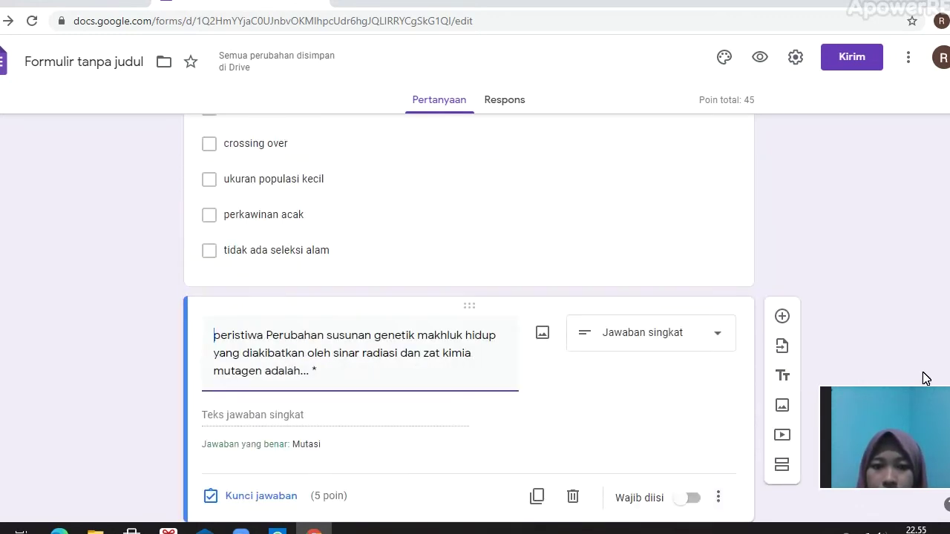
- Review the quiz questions and open the respondent preview of the form
{"action": "scroll", "coordinate": [939, 227], "scroll_direction": "up", "scroll_amount": 15}
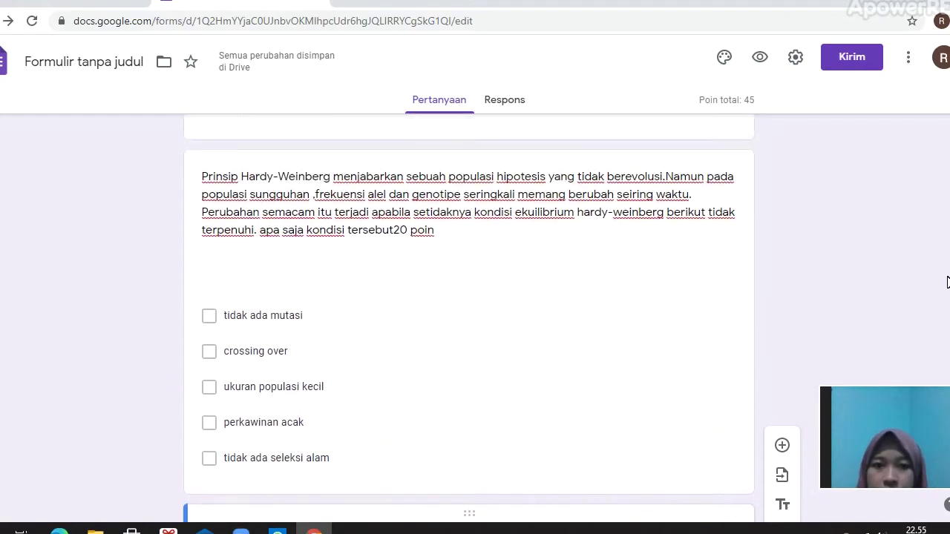
{"action": "scroll", "coordinate": [936, 90], "scroll_direction": "down", "scroll_amount": 6}
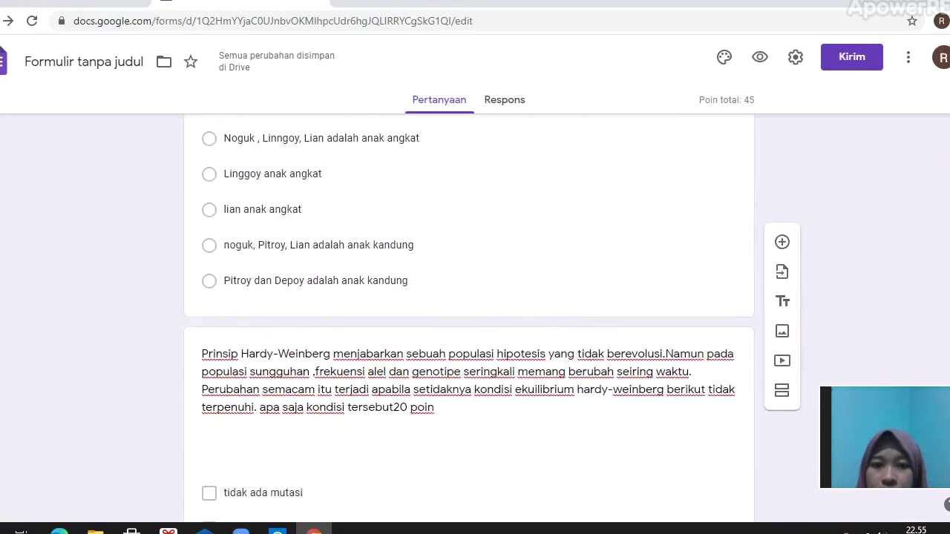
{"action": "scroll", "coordinate": [943, 104], "scroll_direction": "up", "scroll_amount": 5}
{"action": "scroll", "coordinate": [946, 112], "scroll_direction": "down", "scroll_amount": 10}
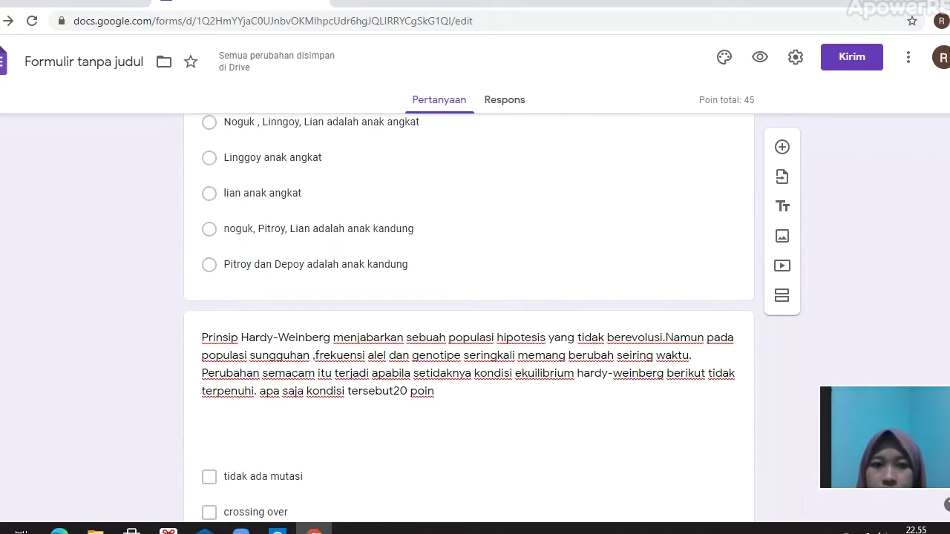
{"action": "scroll", "coordinate": [939, 252], "scroll_direction": "down", "scroll_amount": 2}
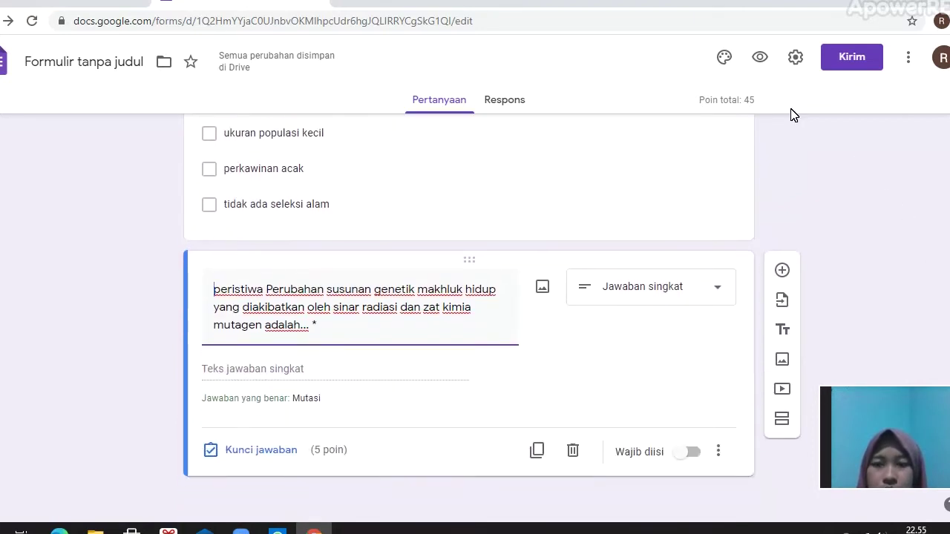
{"action": "left_click", "coordinate": [760, 57]}
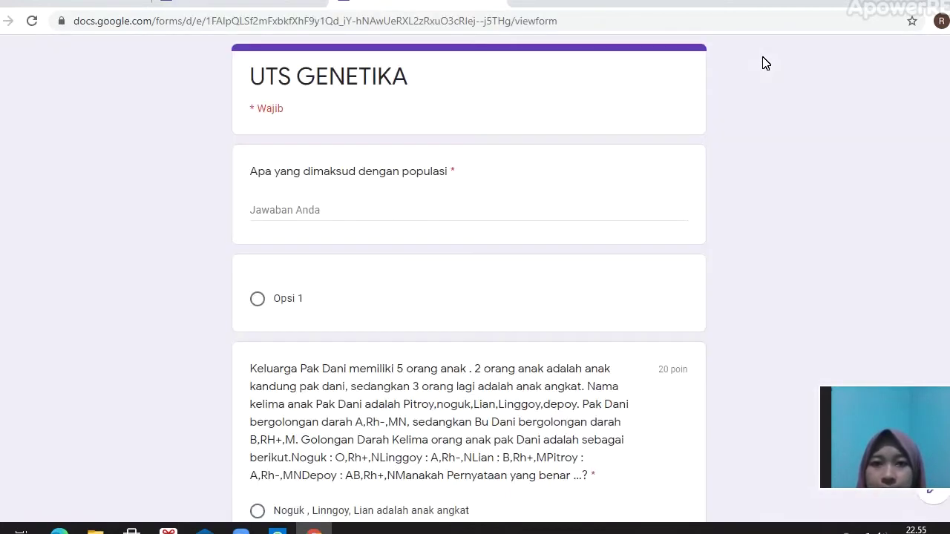
- Answer the population question with "kumpulan individu sejenis yang berada pada waktu tertentu dan wilayah tertentu"
{"action": "left_click", "coordinate": [362, 211]}
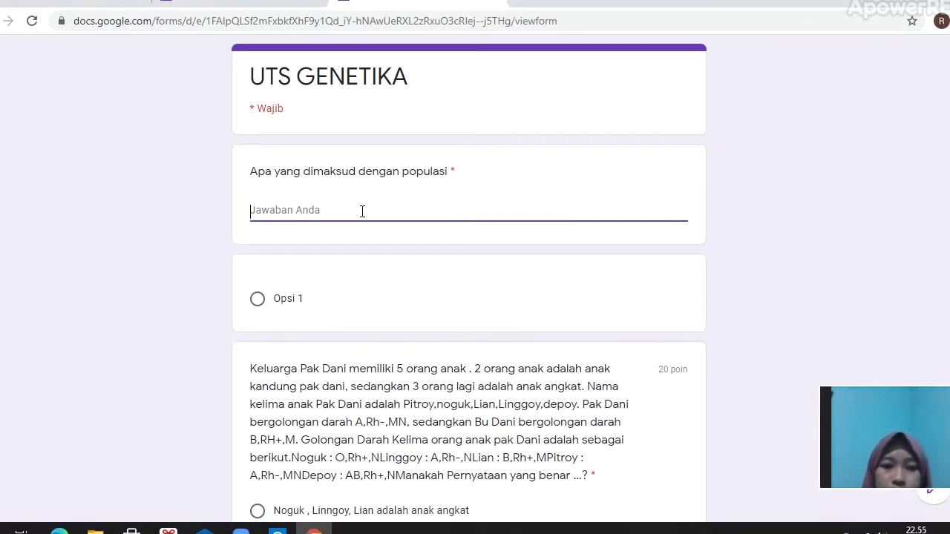
{"action": "type", "text": "k"}
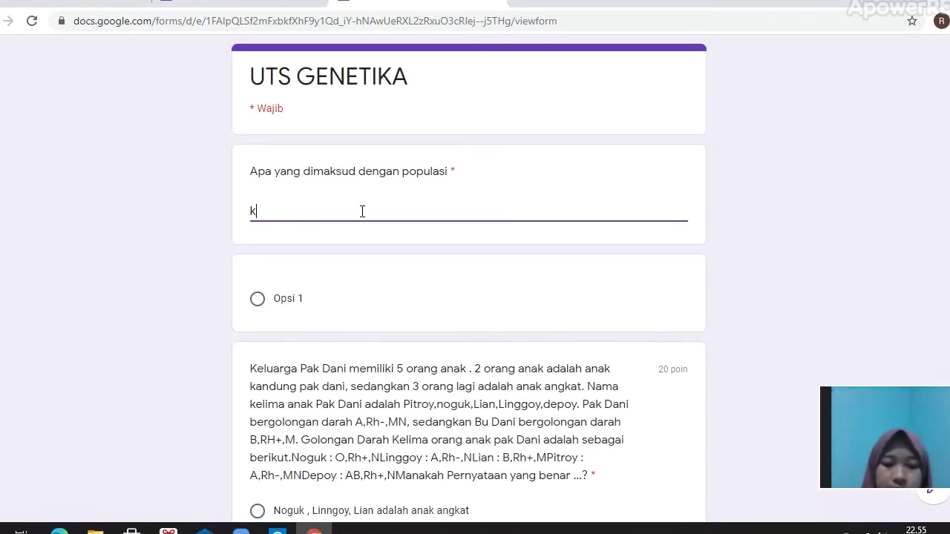
{"action": "type", "text": "umpulan individu"}
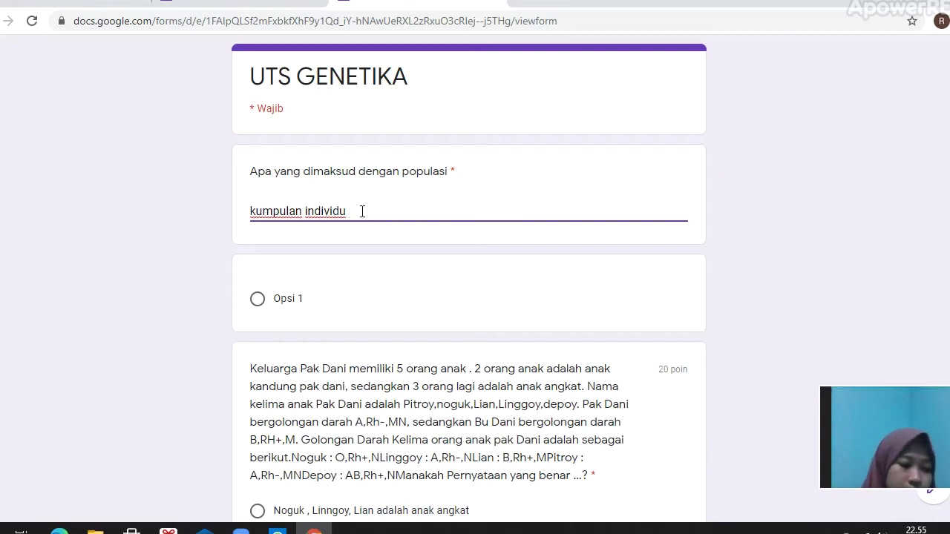
{"action": "type", "text": " sejenis yang"}
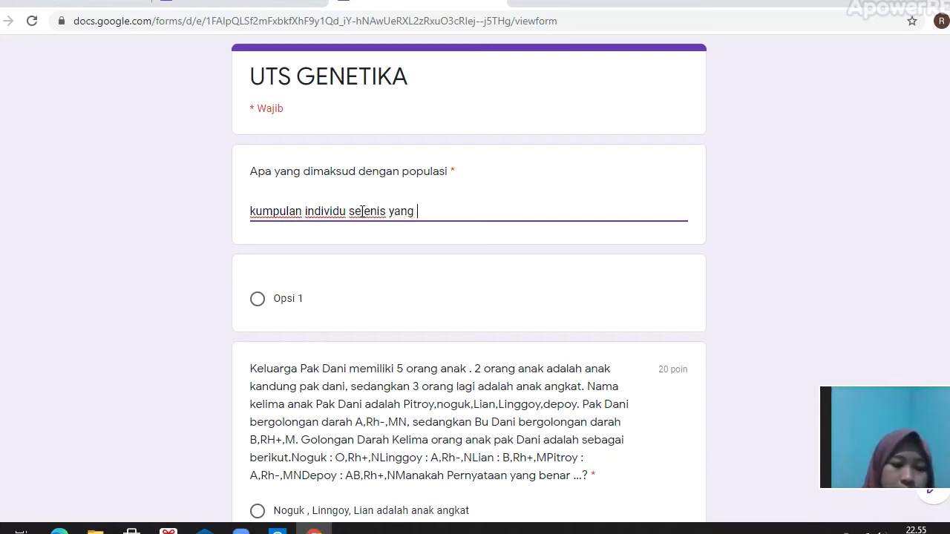
{"action": "type", "text": " berada pada waktu"}
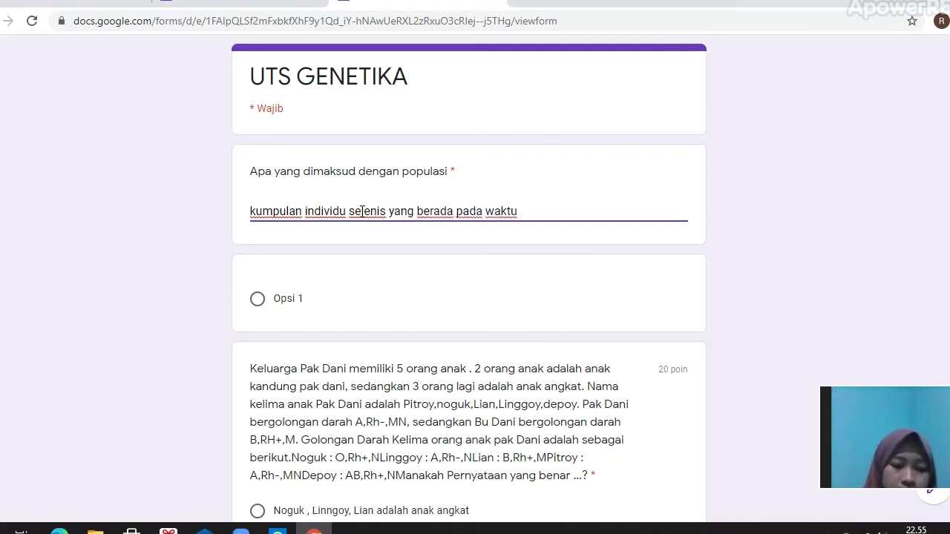
{"action": "type", "text": "tertentu"}
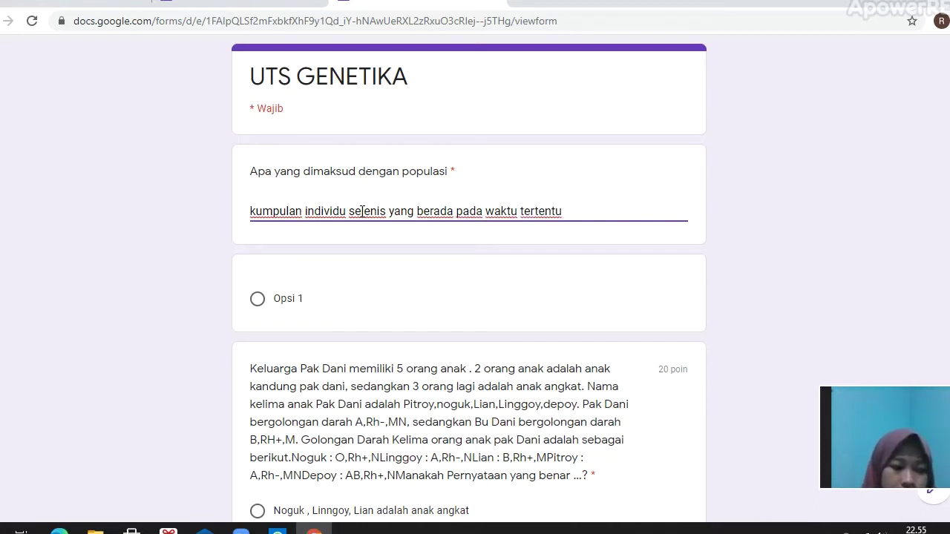
{"action": "type", "text": " dan wilayah tertentu"}
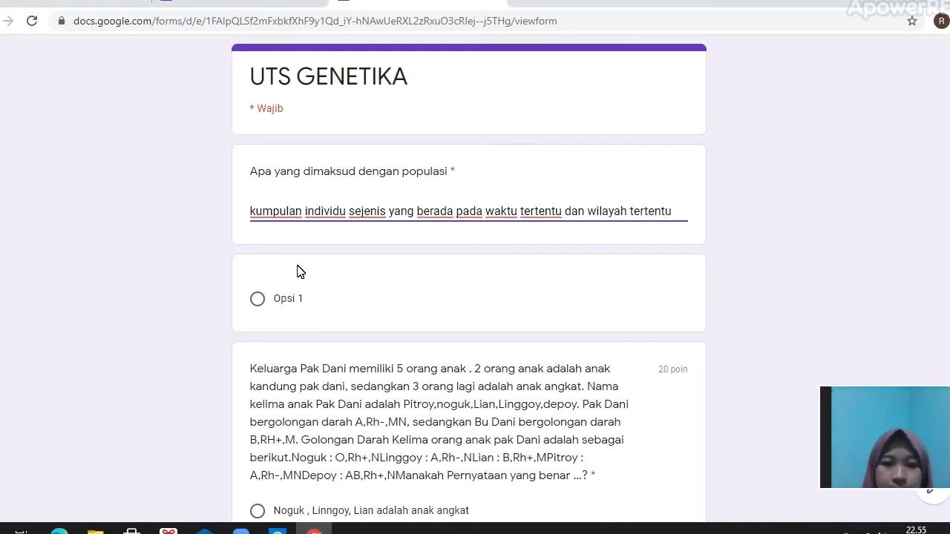
- Choose the second answer option in the family blood-type question
{"action": "scroll", "coordinate": [469, 282], "scroll_direction": "down", "scroll_amount": 3}
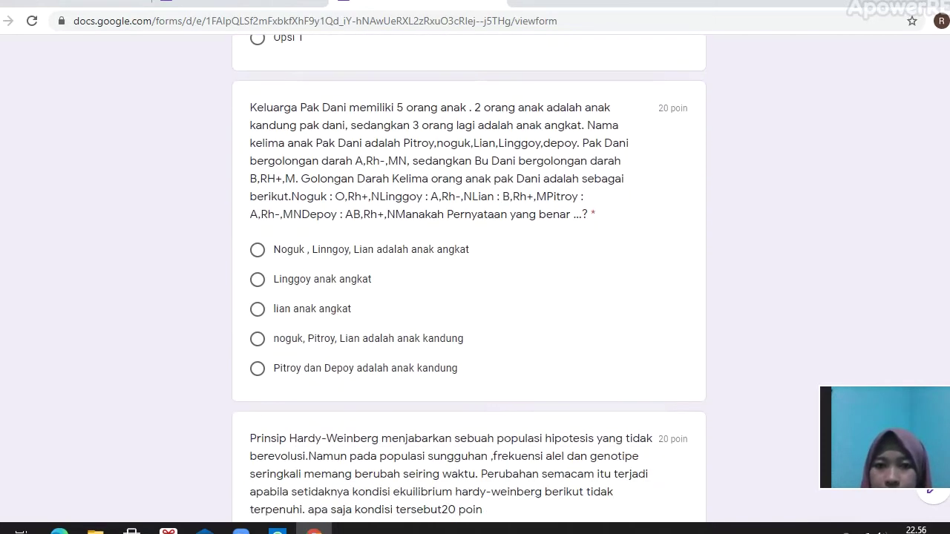
{"action": "scroll", "coordinate": [469, 282], "scroll_direction": "up", "scroll_amount": 2}
{"action": "scroll", "coordinate": [469, 282], "scroll_direction": "down", "scroll_amount": 2}
{"action": "scroll", "coordinate": [469, 282], "scroll_direction": "down", "scroll_amount": 1}
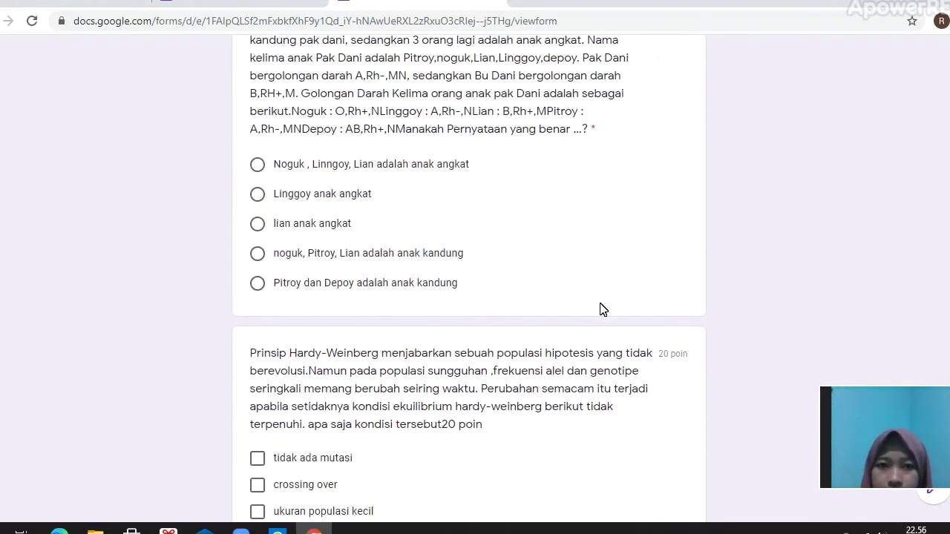
{"action": "left_click", "coordinate": [360, 197]}
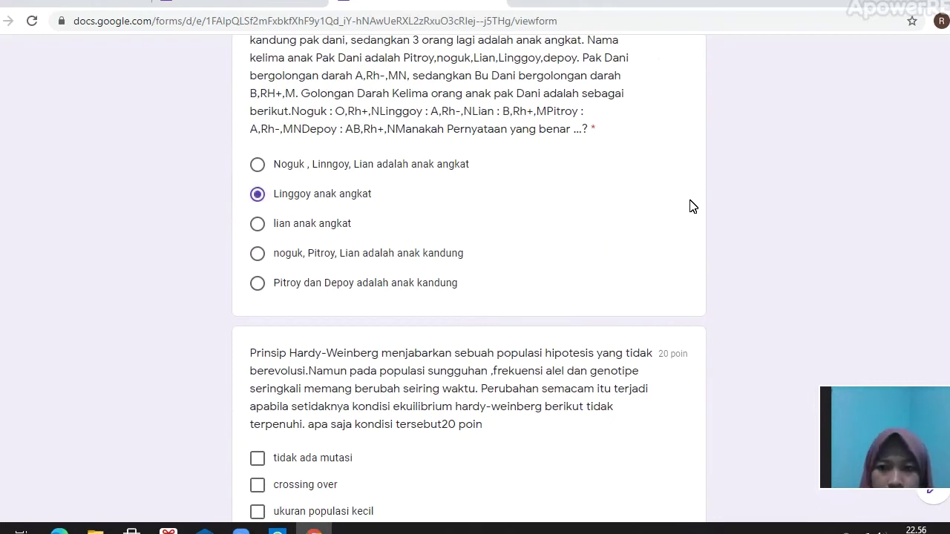
- Select "tidak ada mutasi", "perkawinan acak" and "tidak ada seleksi alam" as answers to the Hardy-Weinberg question
{"action": "scroll", "coordinate": [555, 272], "scroll_direction": "down", "scroll_amount": 3}
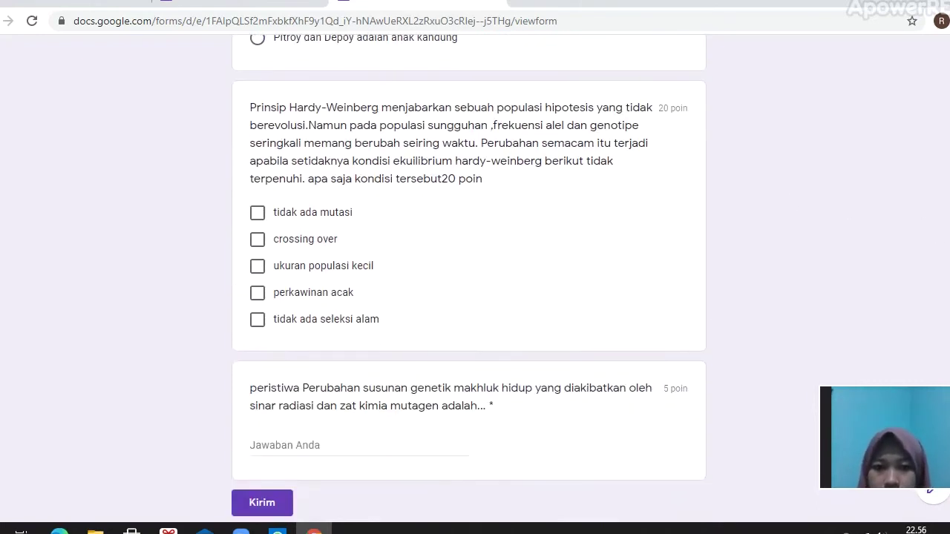
{"action": "left_click", "coordinate": [310, 216]}
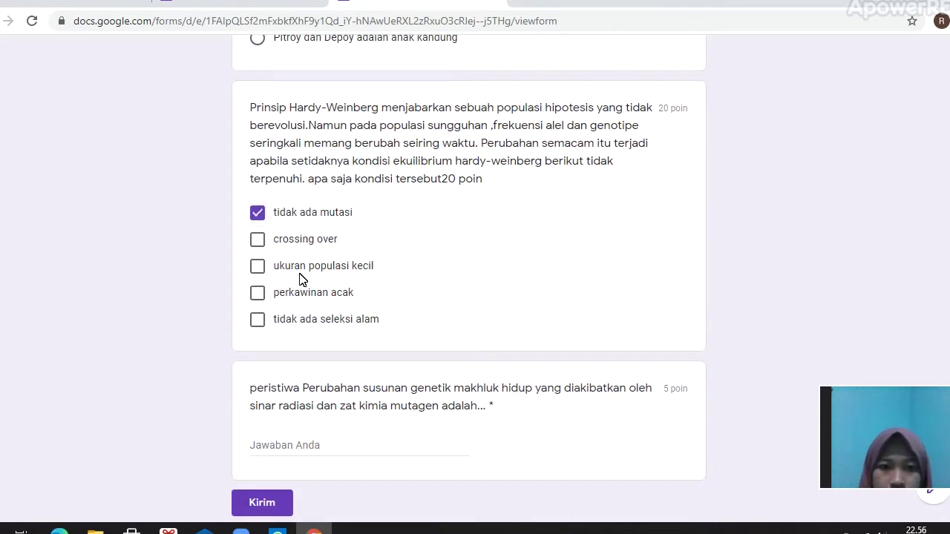
{"action": "left_click", "coordinate": [304, 295]}
{"action": "left_click", "coordinate": [308, 325]}
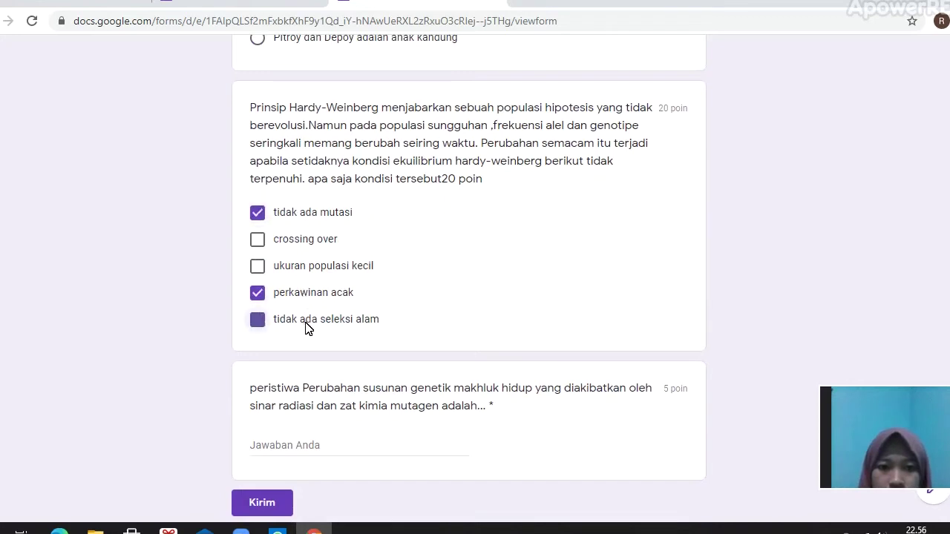
- Answer the genetic-change question with "mutasi" in lowercase and submit the quiz response
{"action": "left_click", "coordinate": [330, 454]}
{"action": "type", "text": "m"}
{"action": "key", "text": "BackSpace"}
{"action": "type", "text": "mutasi"}
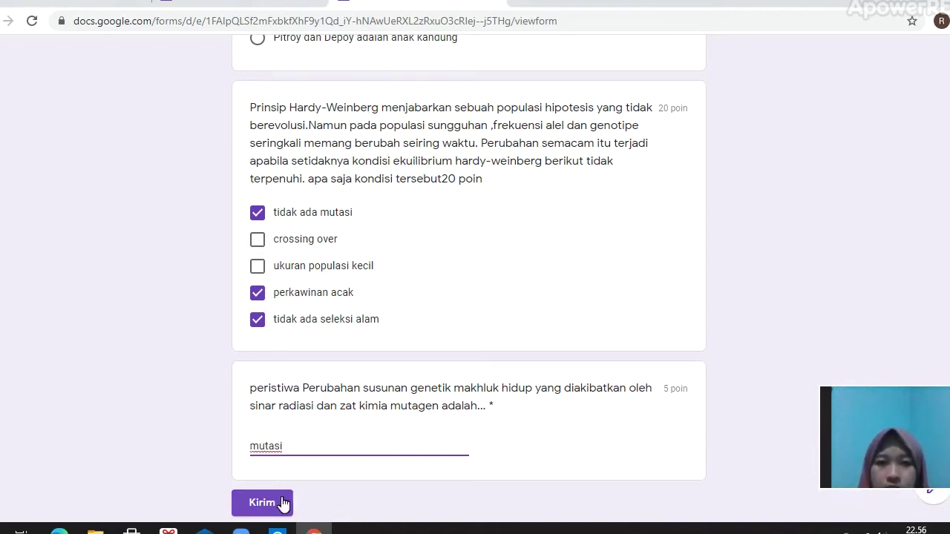
{"action": "left_click", "coordinate": [283, 504]}
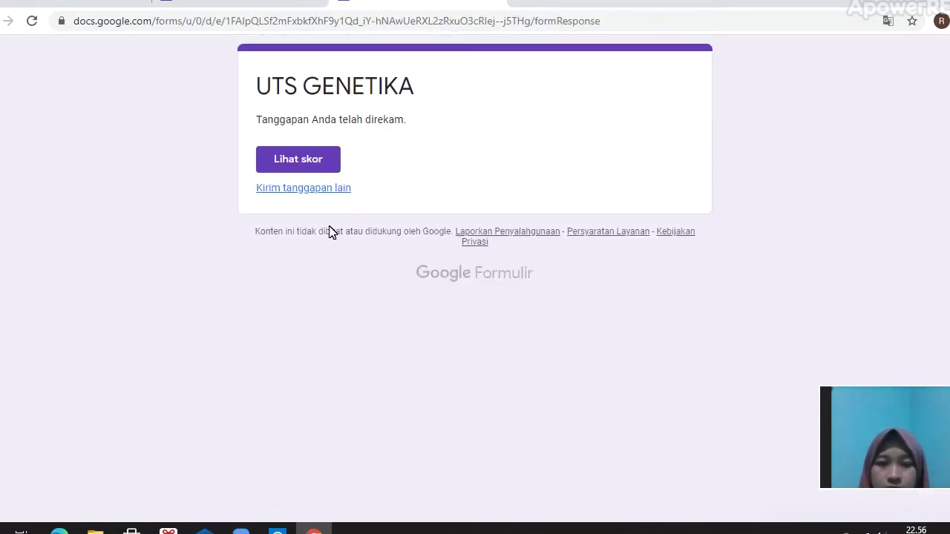
- View the score of the submitted response and examine how each answer was graded
{"action": "left_click", "coordinate": [319, 164]}
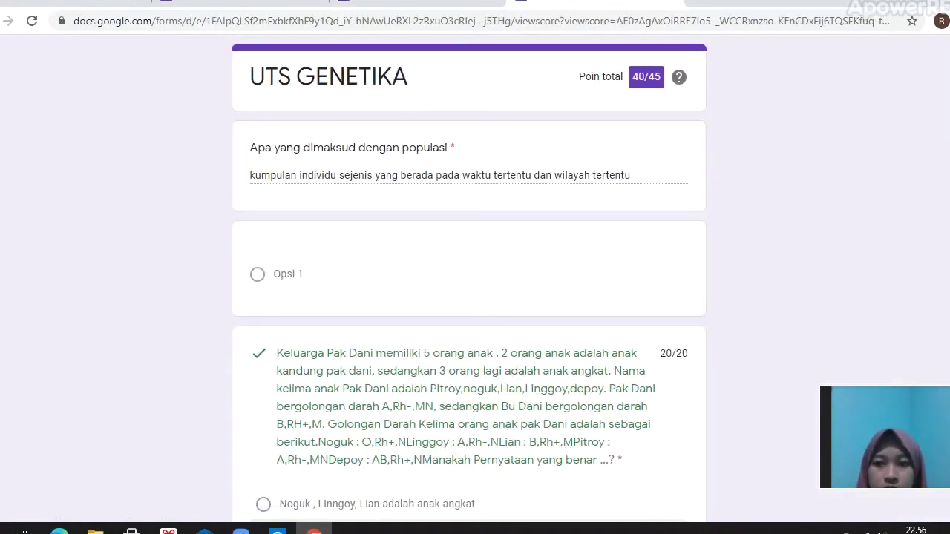
{"action": "scroll", "coordinate": [469, 297], "scroll_direction": "down", "scroll_amount": 8}
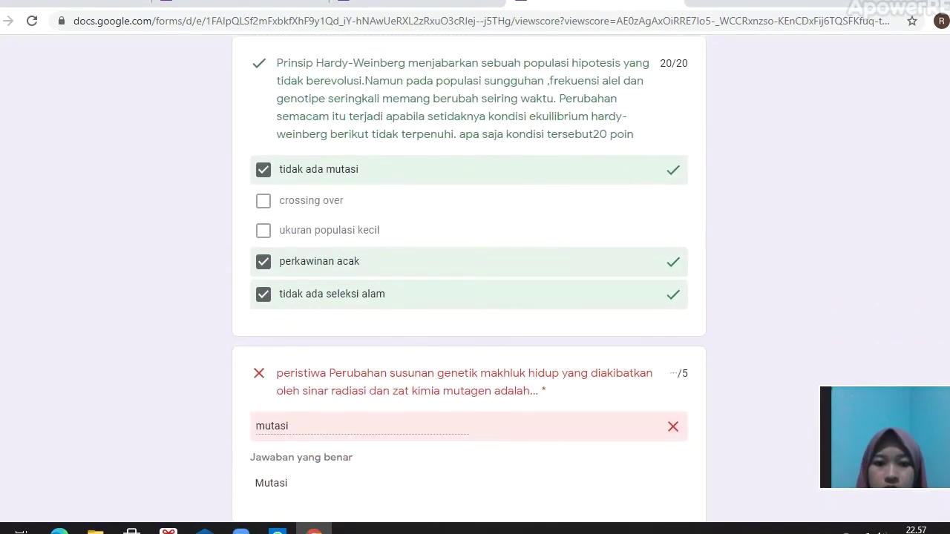
{"action": "scroll", "coordinate": [469, 297], "scroll_direction": "down", "scroll_amount": 1}
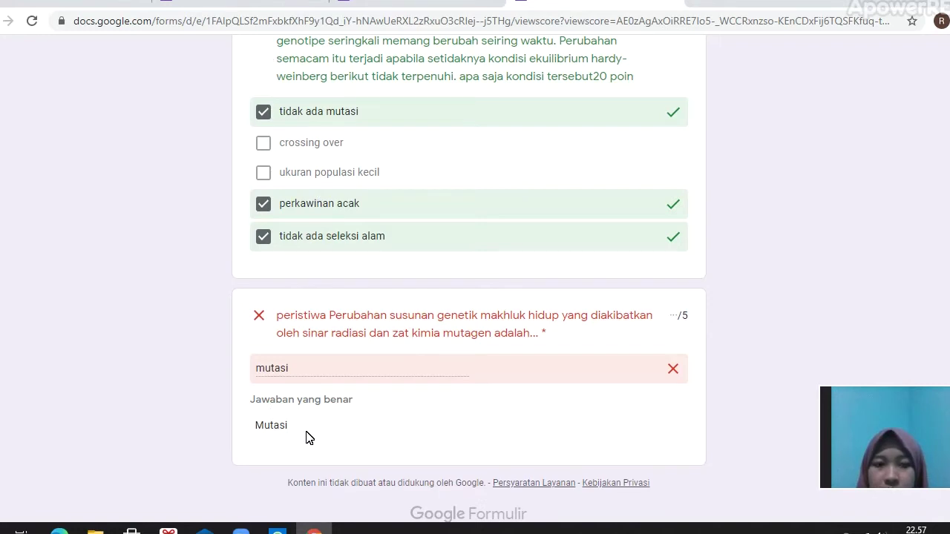
- Remove "Mutasi" from the answer key of the genetic-change question in the form editor and set its points to 0
{"action": "left_click", "coordinate": [238, 6]}
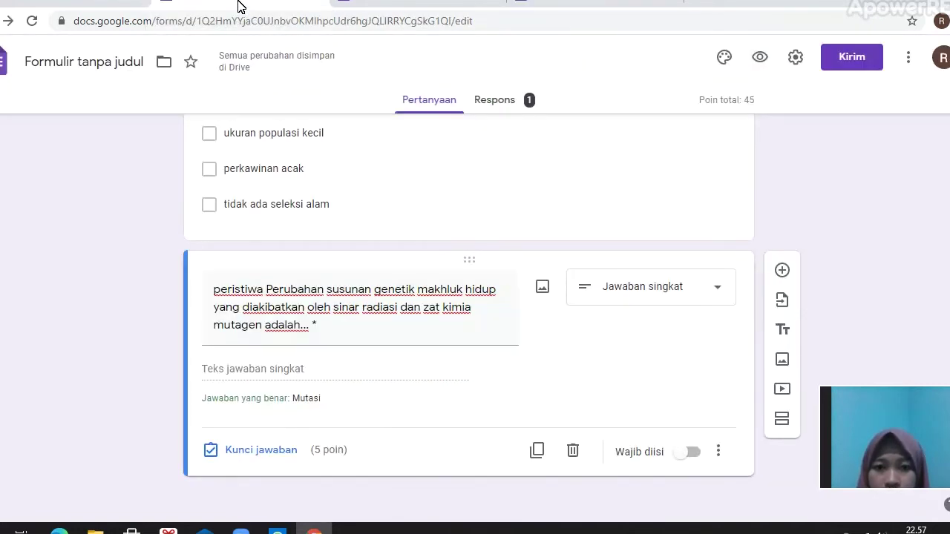
{"action": "left_click", "coordinate": [276, 455]}
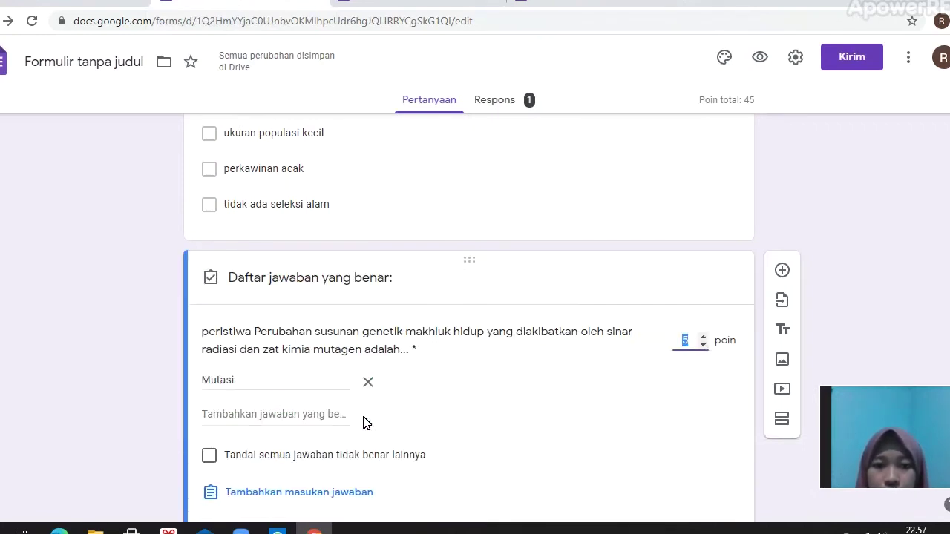
{"action": "left_click", "coordinate": [369, 385]}
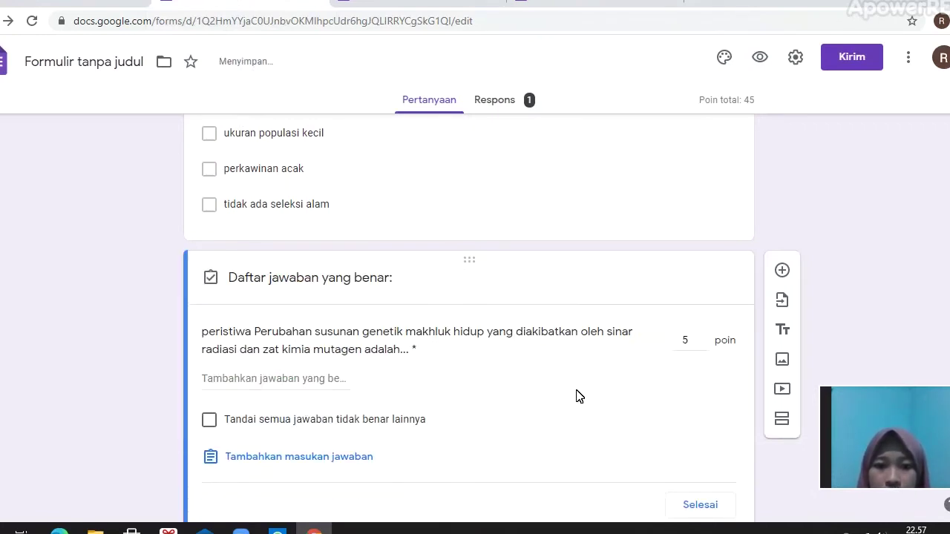
{"action": "left_click", "coordinate": [703, 345]}
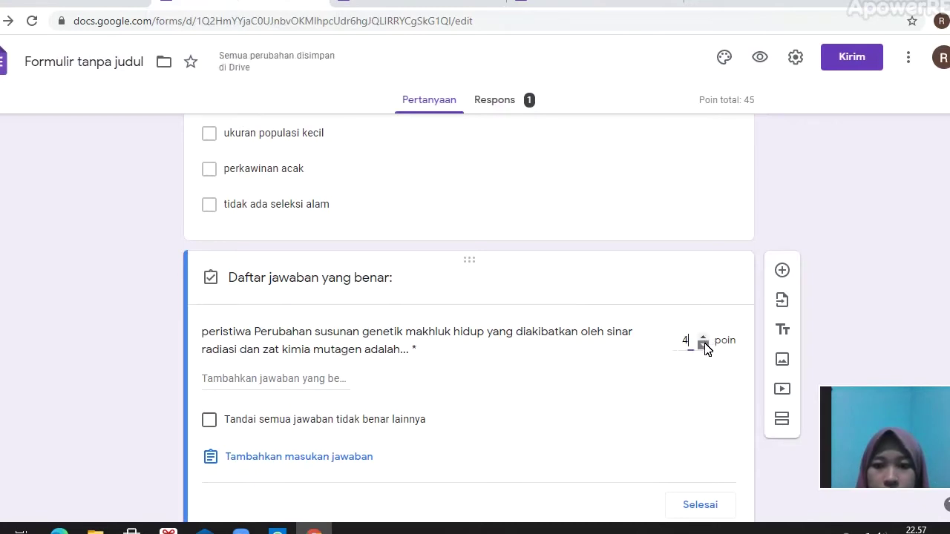
{"action": "left_click", "coordinate": [703, 347]}
{"action": "left_click", "coordinate": [701, 508]}
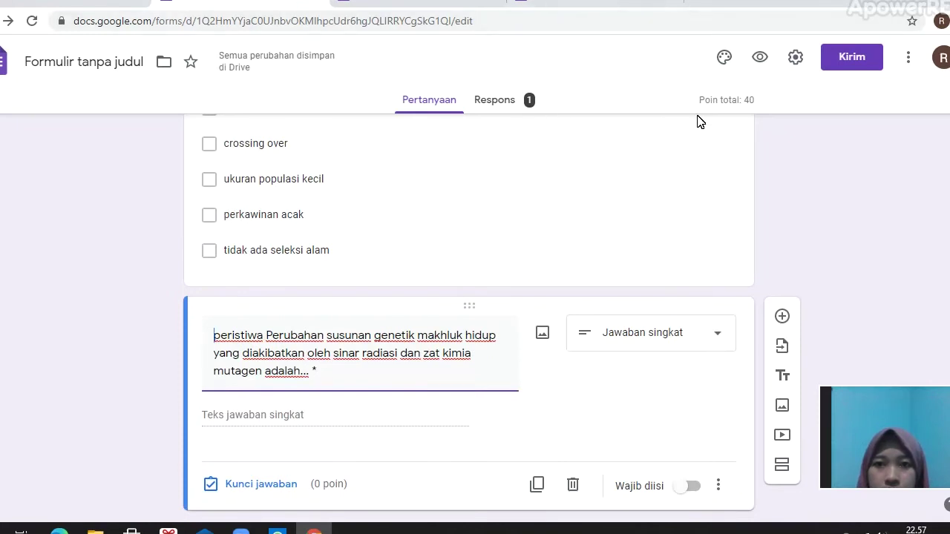
- Reload the form editor, close the old score page and open a fresh preview of the quiz
{"action": "left_click", "coordinate": [32, 21]}
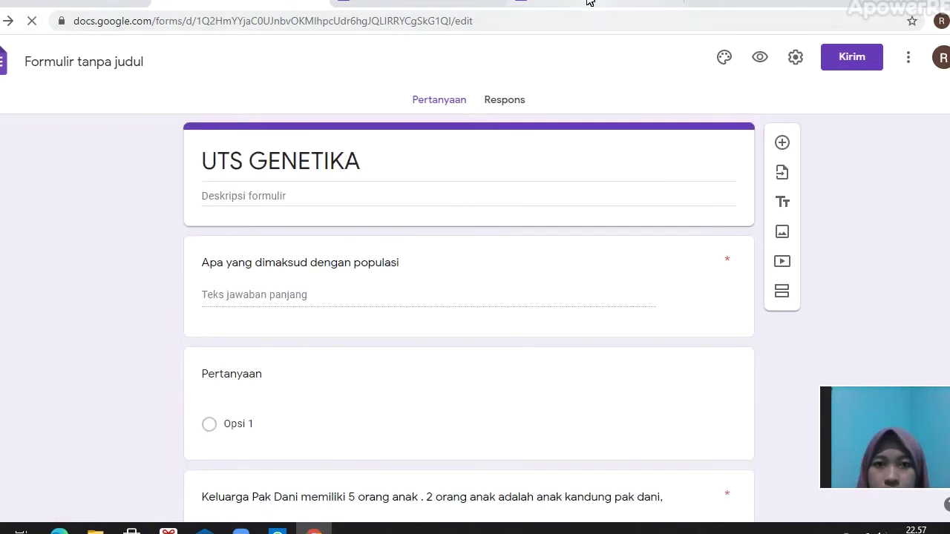
{"action": "left_click", "coordinate": [587, 2]}
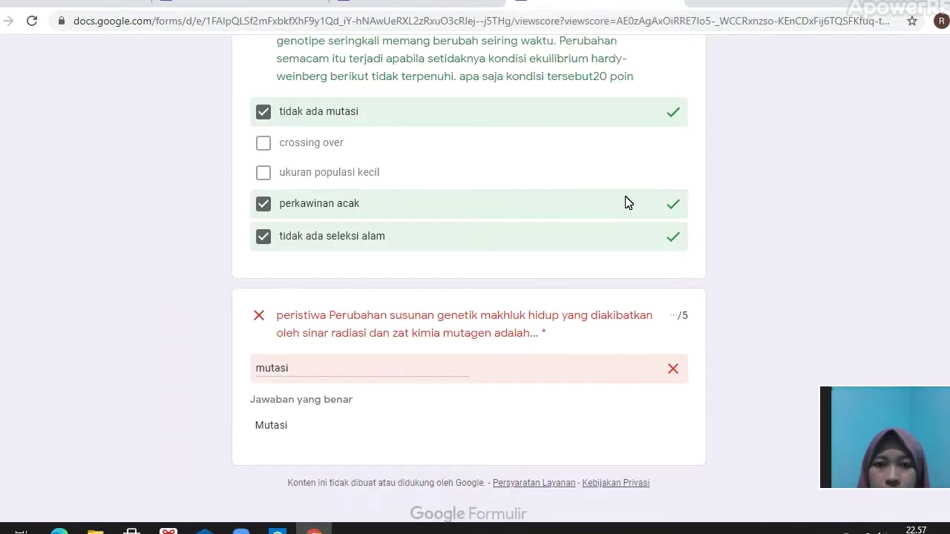
{"action": "left_click", "coordinate": [672, 6]}
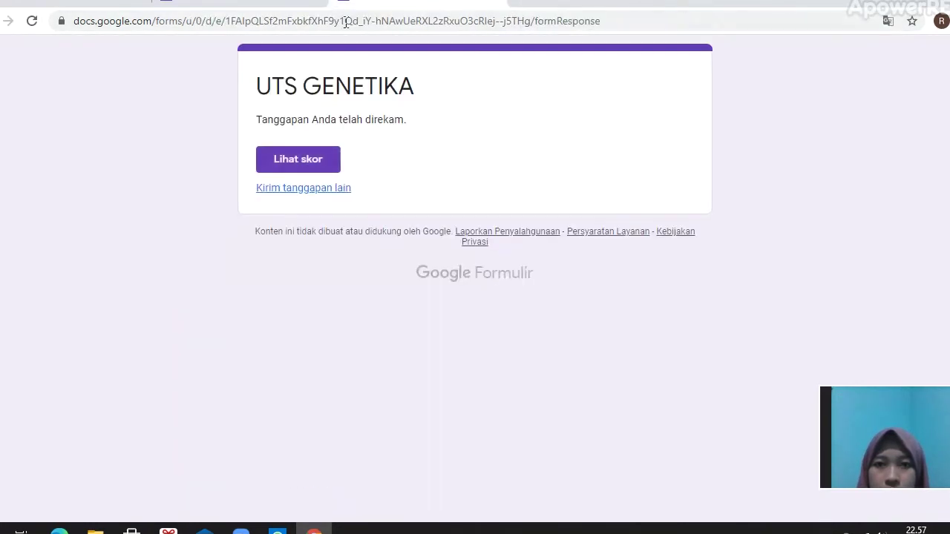
{"action": "left_click", "coordinate": [269, 3]}
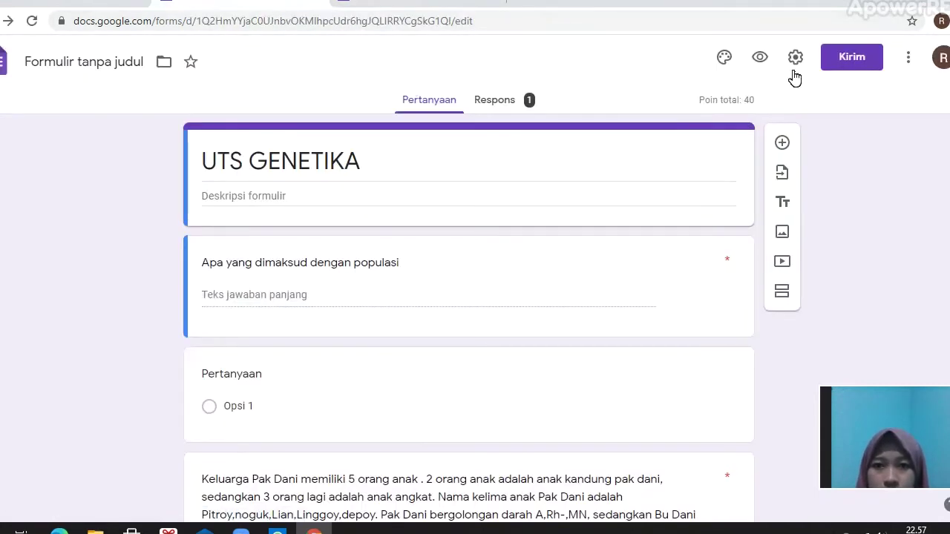
{"action": "left_click", "coordinate": [761, 59]}
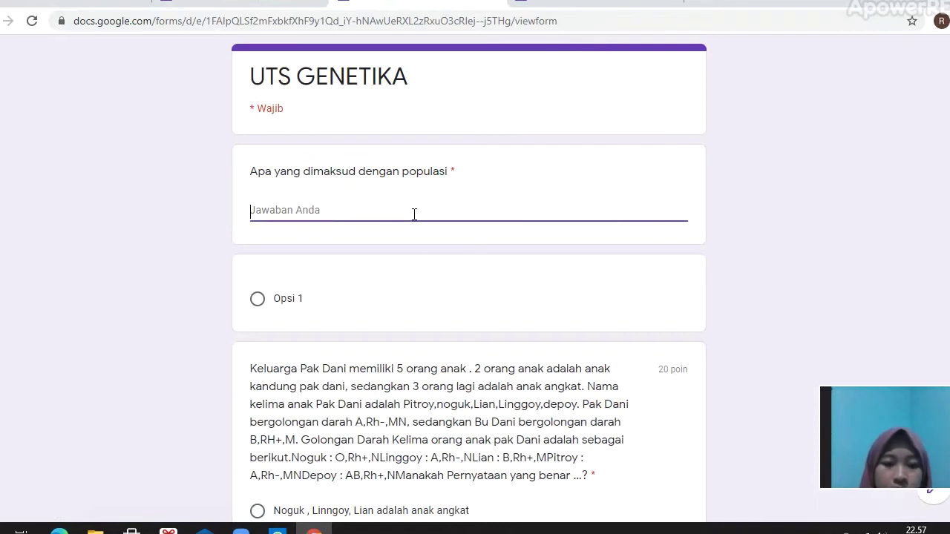
- Start answering the population question with "kumpulan individu sejenis yang berada pada wilayah tertentu"
{"action": "type", "text": "ku"}
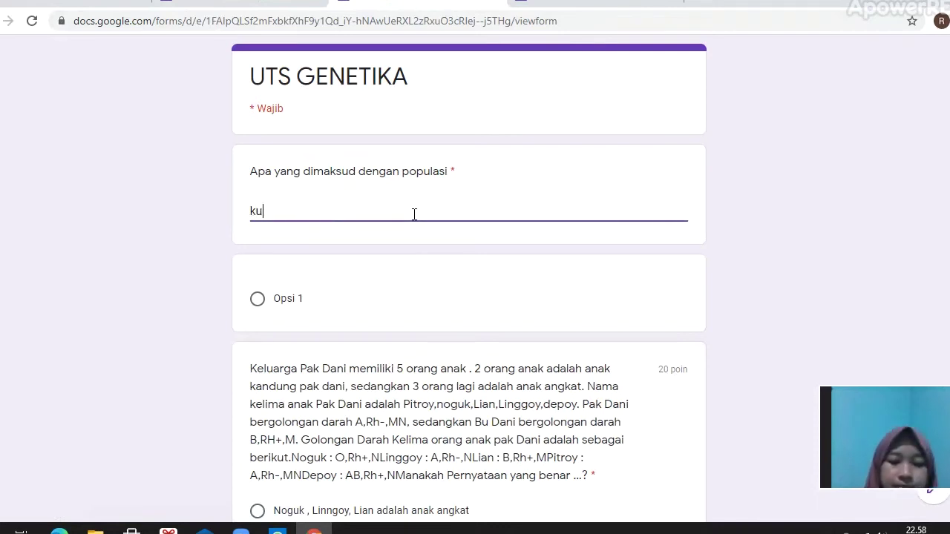
{"action": "type", "text": "mpulan "}
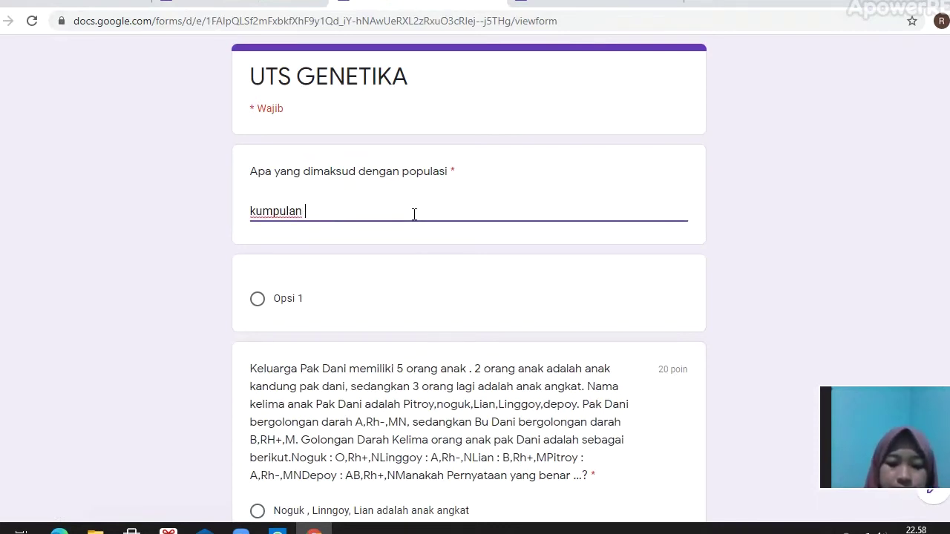
{"action": "type", "text": "individu sejenis yang berada pada wilaya"}
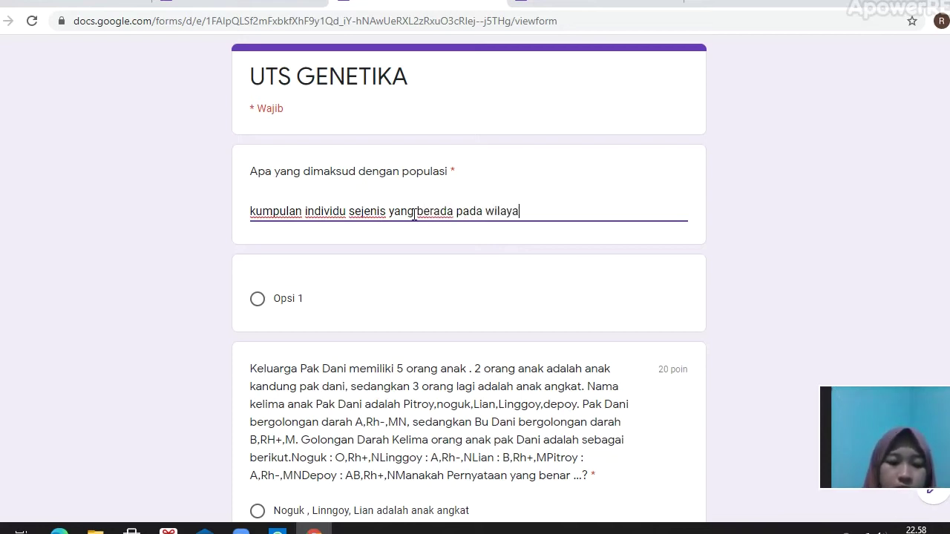
{"action": "type", "text": "h tertentu"}
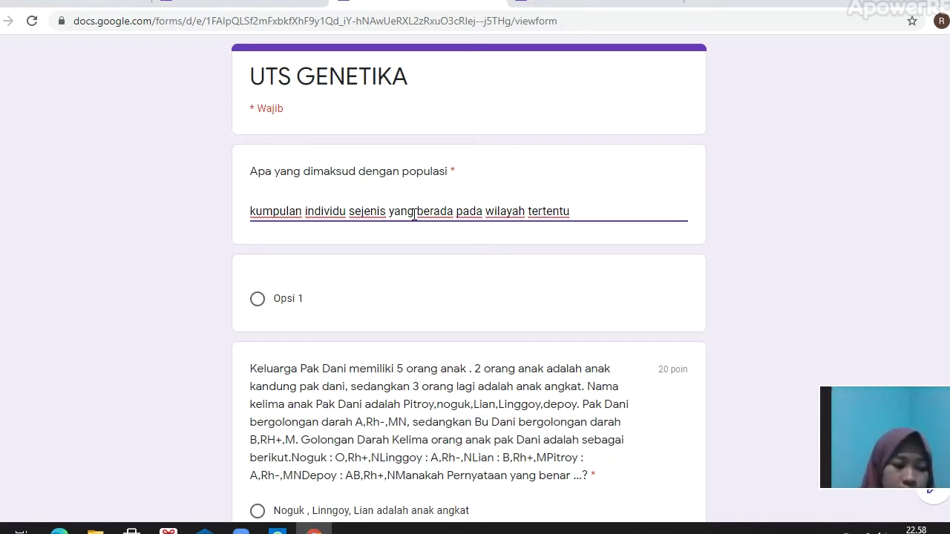
{"action": "type", "text": " dan pada w"}
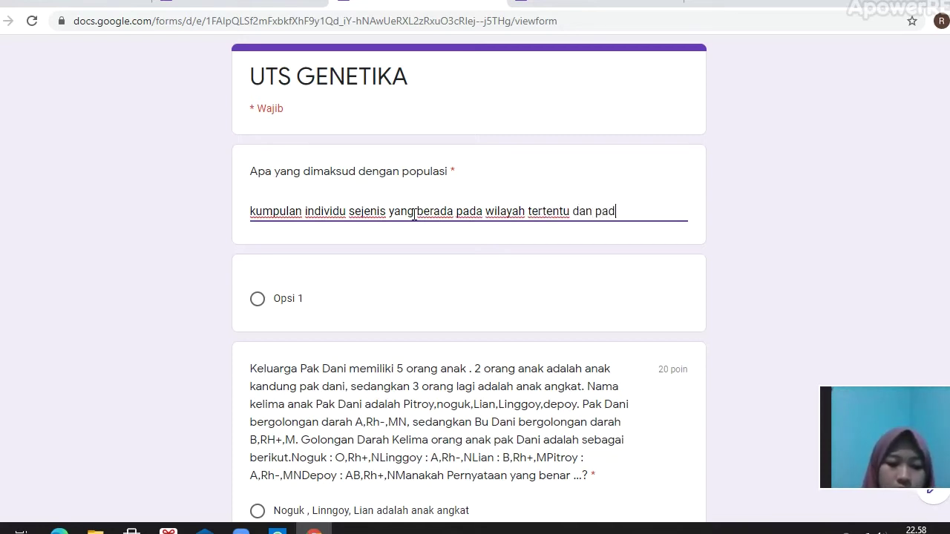
{"action": "type", "text": "ak"}
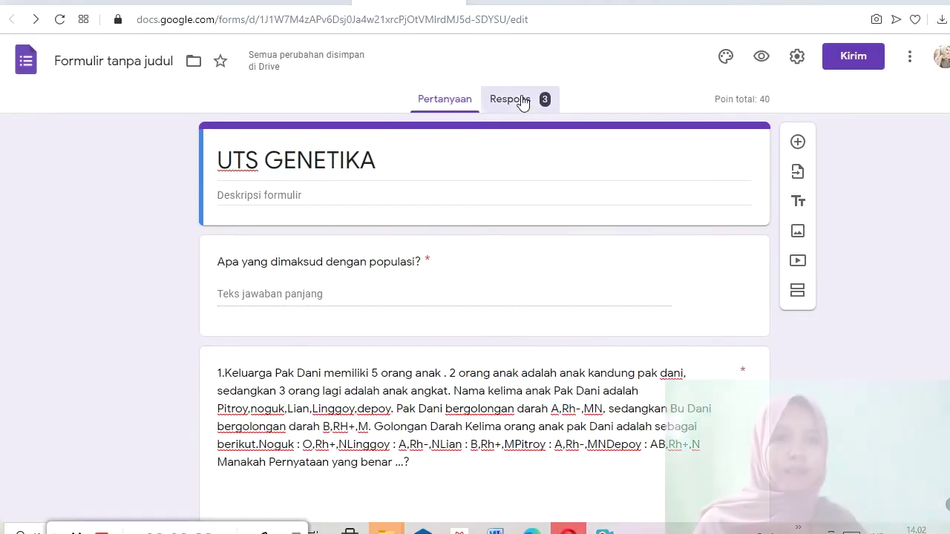
- Examine the response summary of the UTS GENETIKA form, including the score distribution, frequently missed questions and the answer charts for each question
{"action": "left_click", "coordinate": [523, 100]}
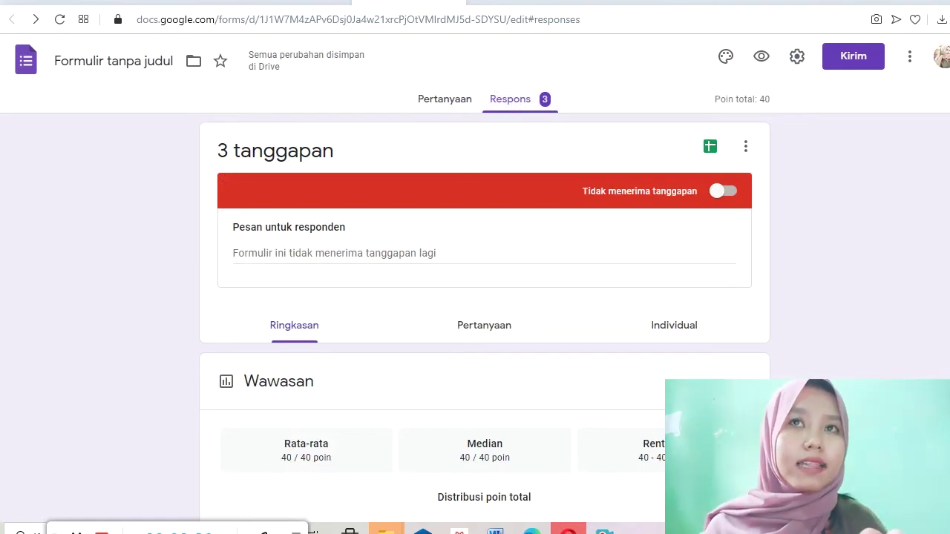
{"action": "scroll", "coordinate": [484, 317], "scroll_direction": "down", "scroll_amount": 2}
{"action": "scroll", "coordinate": [484, 317], "scroll_direction": "down", "scroll_amount": 3}
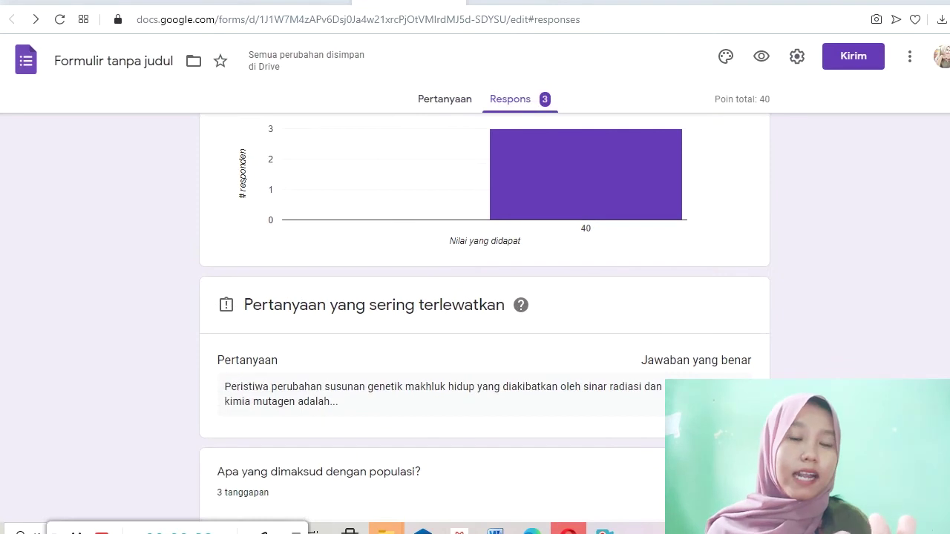
{"action": "scroll", "coordinate": [484, 318], "scroll_direction": "down", "scroll_amount": 3}
{"action": "scroll", "coordinate": [484, 318], "scroll_direction": "down", "scroll_amount": 3}
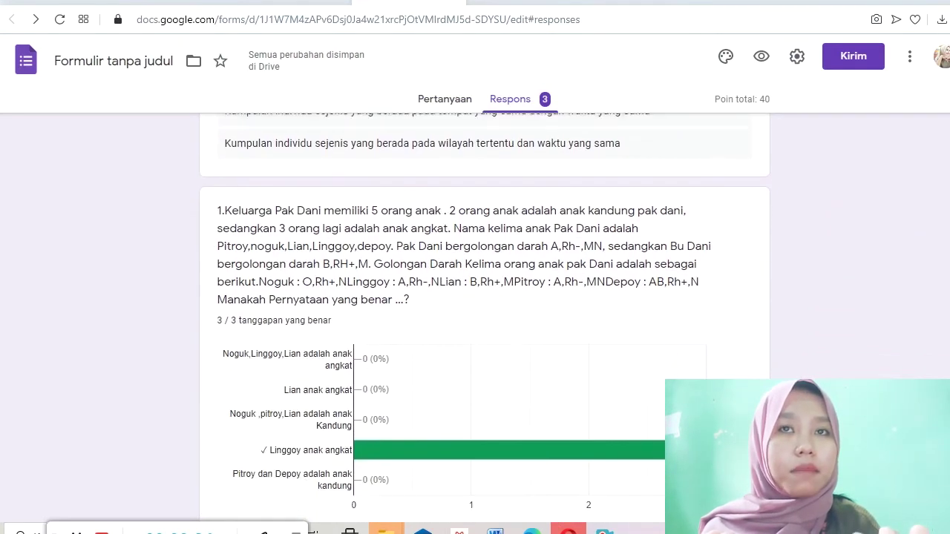
{"action": "scroll", "coordinate": [484, 318], "scroll_direction": "down", "scroll_amount": 4}
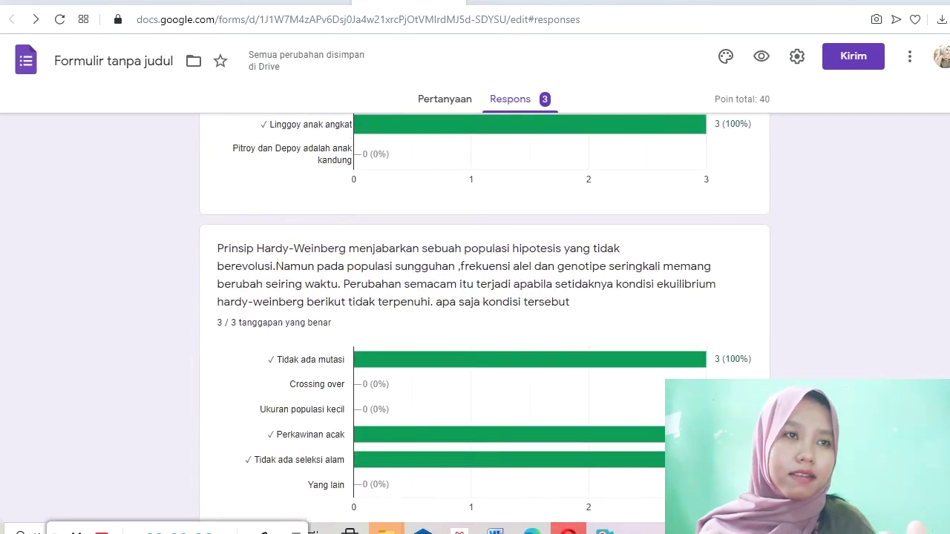
{"action": "scroll", "coordinate": [484, 318], "scroll_direction": "down", "scroll_amount": 5}
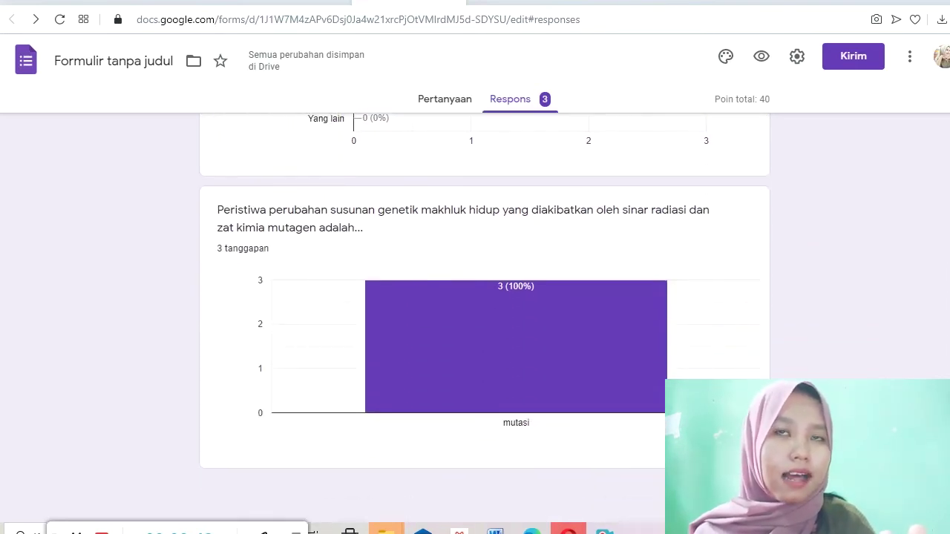
{"action": "scroll", "coordinate": [484, 318], "scroll_direction": "up", "scroll_amount": 15}
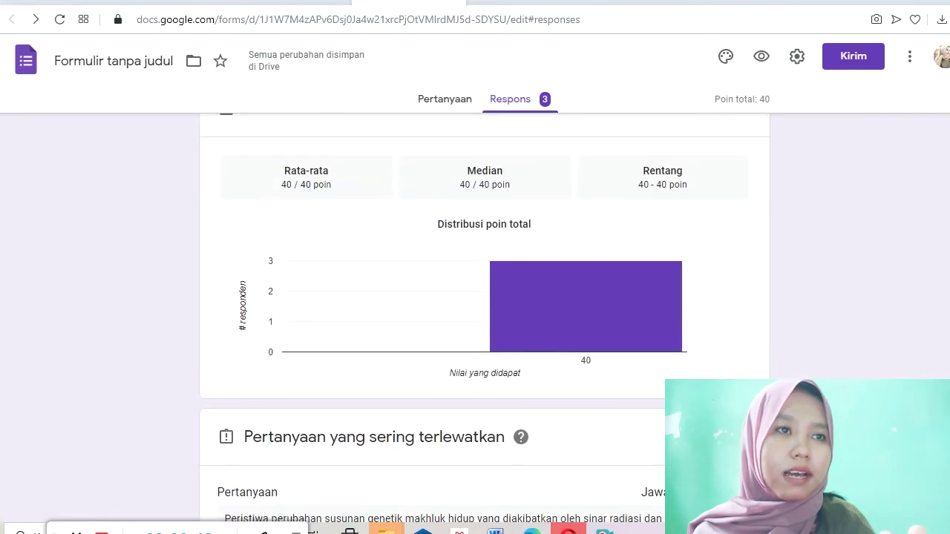
{"action": "mouse_move", "coordinate": [562, 305]}
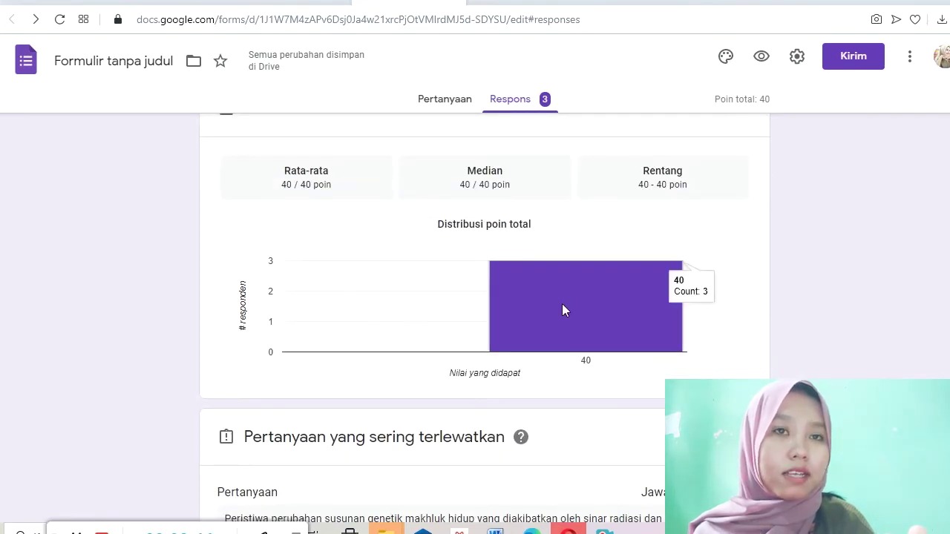
{"action": "left_click", "coordinate": [448, 107]}
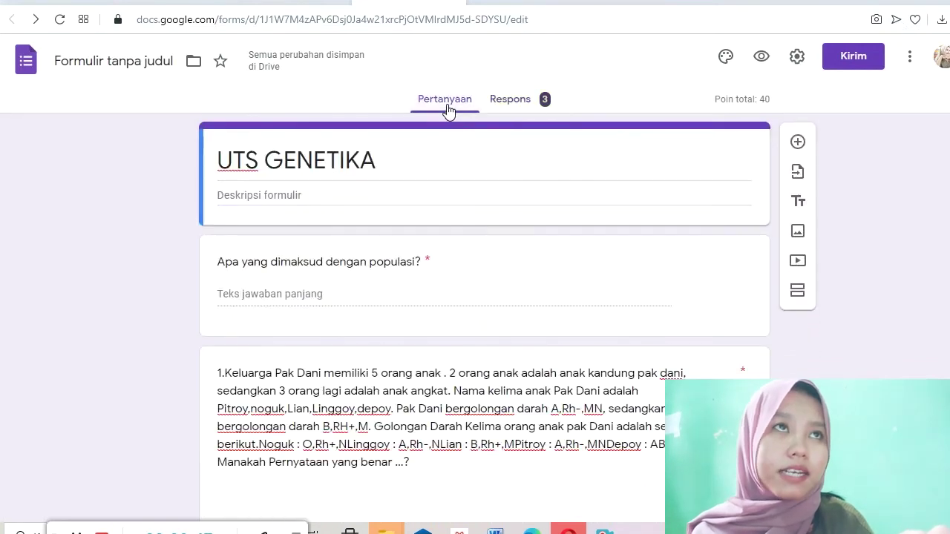
{"action": "left_click", "coordinate": [500, 100]}
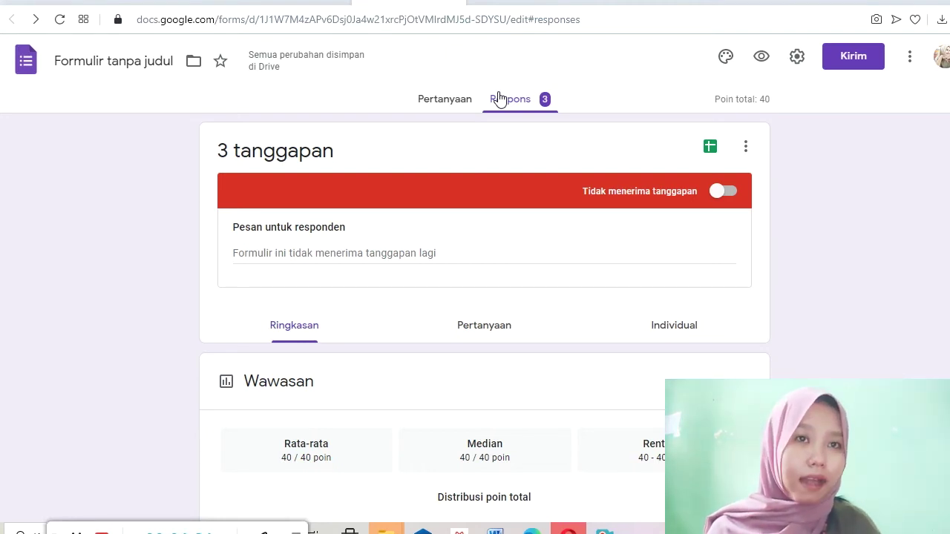
- View the form's shareable link in the send options, select it and close the dialog
{"action": "left_click", "coordinate": [853, 60]}
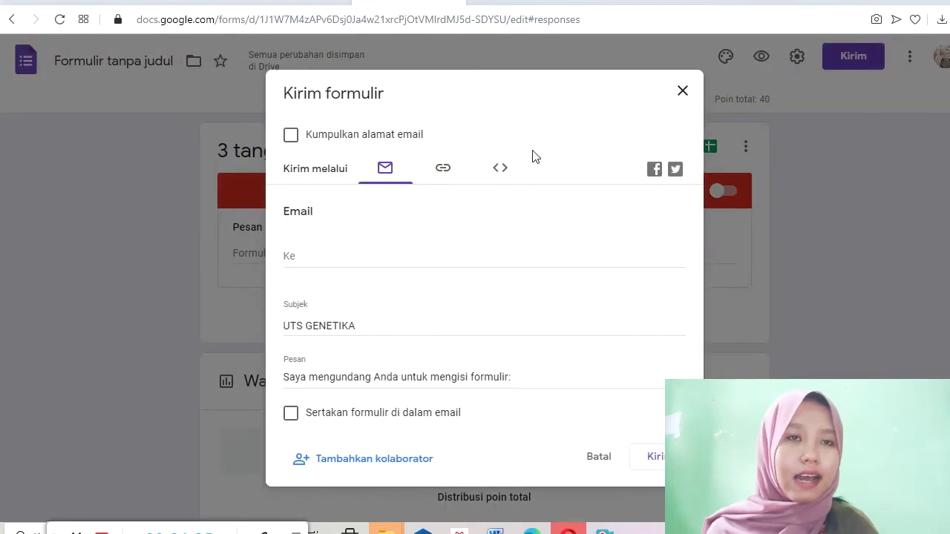
{"action": "left_click", "coordinate": [444, 170]}
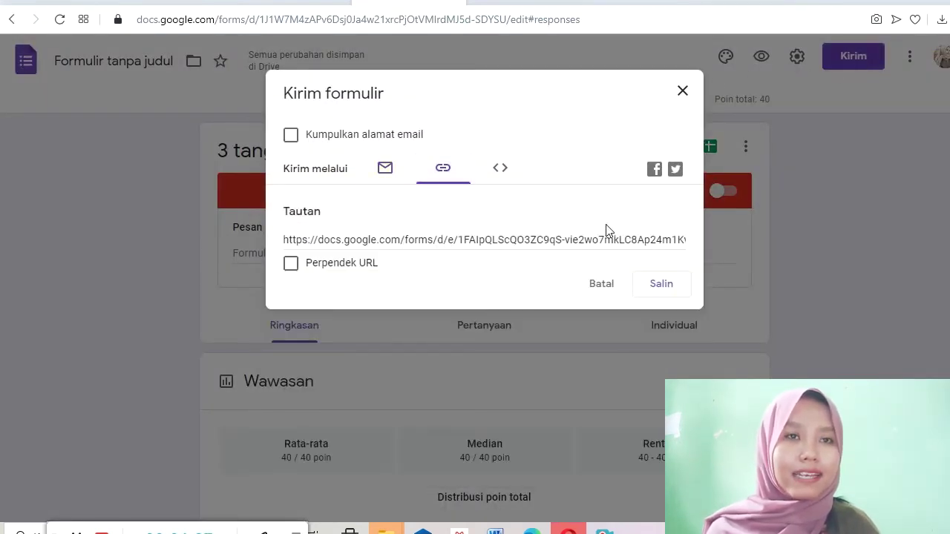
{"action": "left_click", "coordinate": [680, 239]}
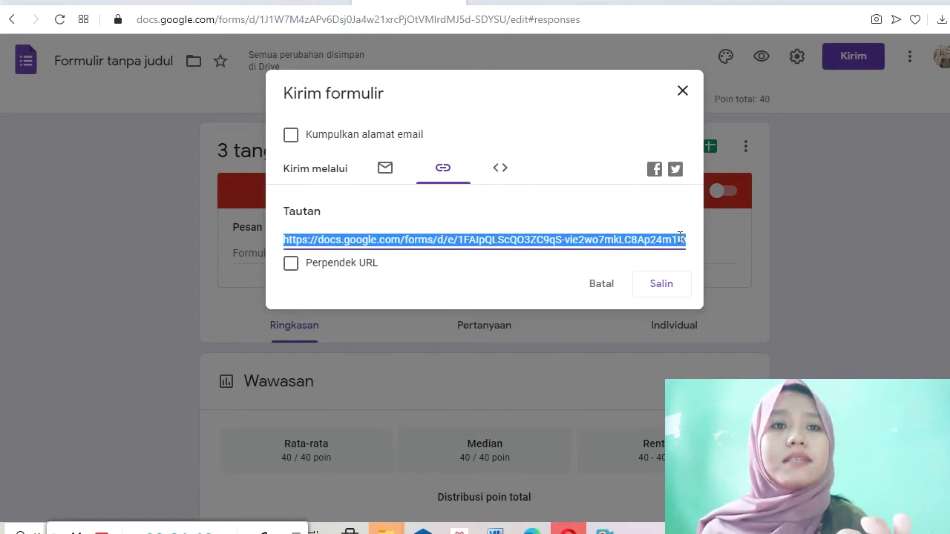
{"action": "left_click", "coordinate": [683, 92]}
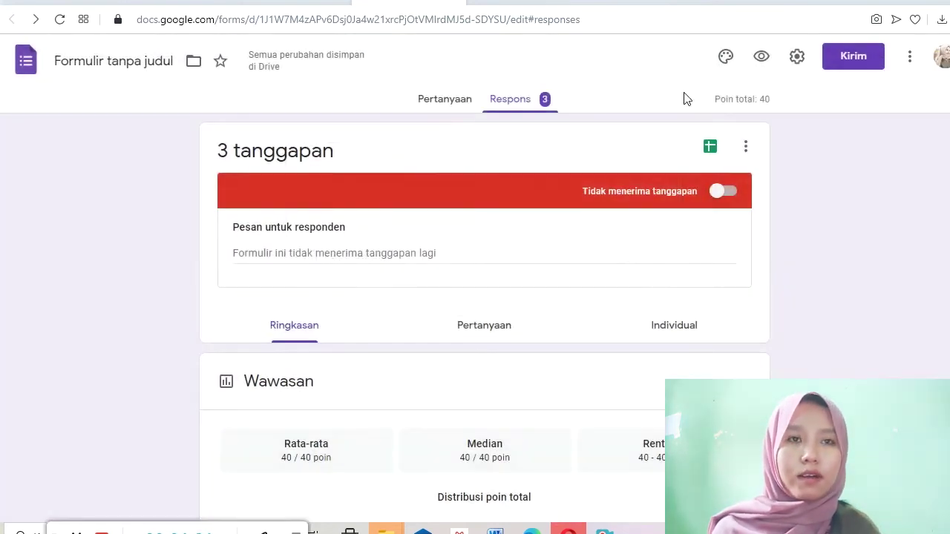
- Try turning on response collection for the form and switch it back off
{"action": "left_click", "coordinate": [725, 191]}
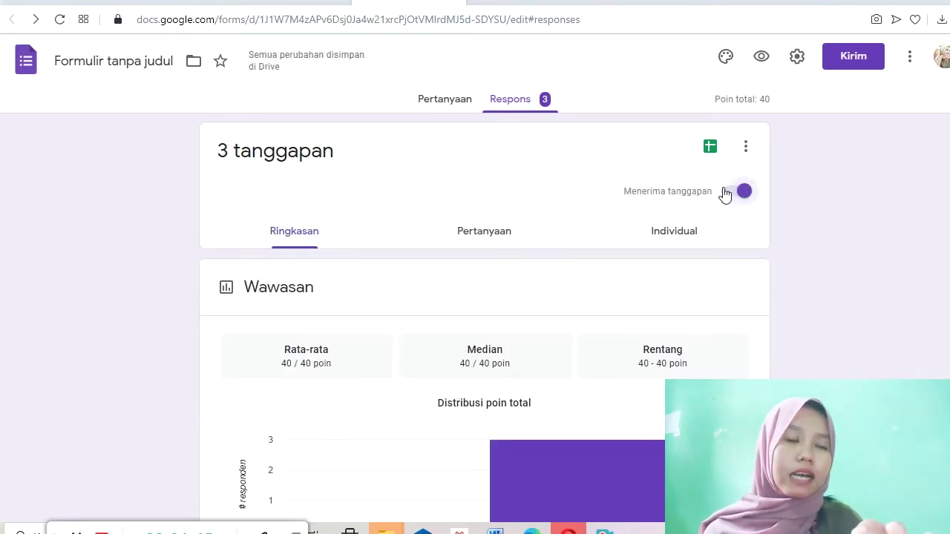
{"action": "left_click", "coordinate": [729, 193]}
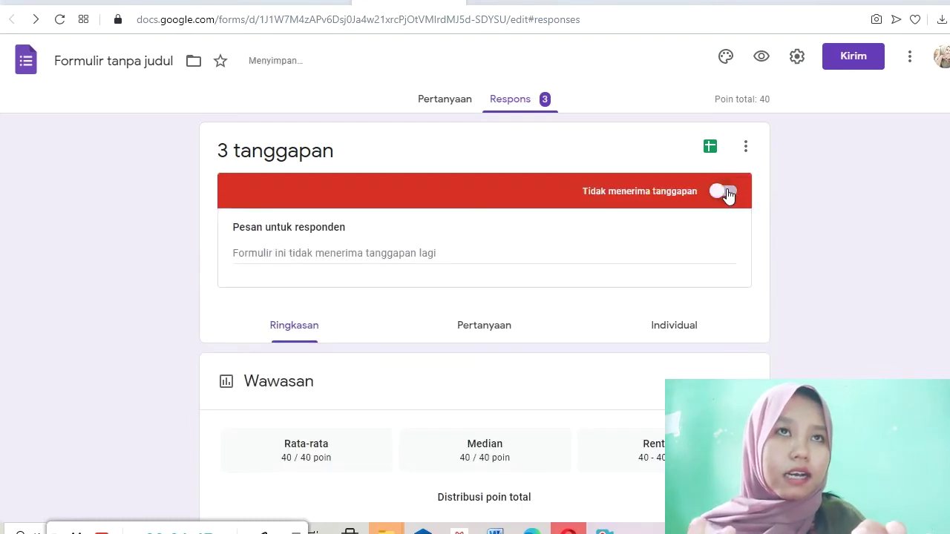